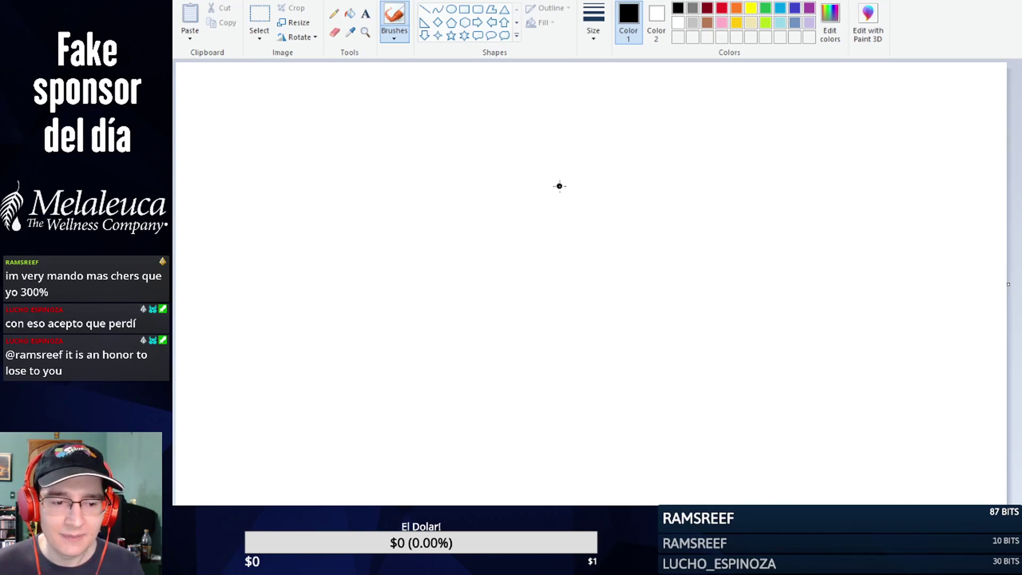
# Step: Draw the arched top of the character's head in black, with a pointed left ear and an angular right ear
pyautogui.moveTo(539, 194)
pyautogui.mouseDown()
pyautogui.moveTo(588, 167)
pyautogui.moveTo(666, 157)
pyautogui.moveTo(733, 195)
pyautogui.moveTo(769, 245)
pyautogui.mouseUp()
pyautogui.moveTo(750, 207)
pyautogui.mouseDown()
pyautogui.moveTo(797, 201)
pyautogui.moveTo(811, 256)
pyautogui.mouseUp()
pyautogui.moveTo(579, 169)
pyautogui.mouseDown()
pyautogui.moveTo(524, 147)
pyautogui.moveTo(543, 202)
pyautogui.mouseUp()
pyautogui.moveTo(523, 156)
pyautogui.mouseDown()
pyautogui.moveTo(537, 196)
pyautogui.moveTo(533, 189)
pyautogui.mouseUp()
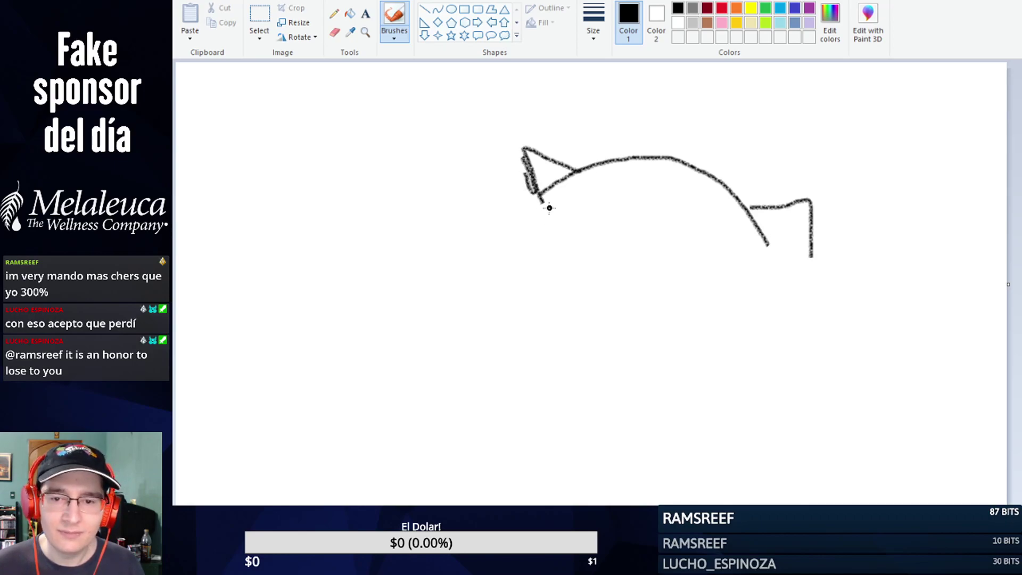
pyautogui.moveTo(541, 197)
pyautogui.mouseDown()
pyautogui.moveTo(565, 243)
pyautogui.moveTo(596, 230)
pyautogui.moveTo(557, 242)
pyautogui.moveTo(525, 195)
pyautogui.moveTo(554, 238)
pyautogui.moveTo(533, 192)
pyautogui.mouseUp()
# Step: Draw slanted angry brows with the two eye outlines below them and a bulging left cheek line, undoing surplus strokes
pyautogui.moveTo(549, 234)
pyautogui.mouseDown()
pyautogui.moveTo(569, 244)
pyautogui.moveTo(594, 231)
pyautogui.moveTo(658, 260)
pyautogui.moveTo(642, 237)
pyautogui.moveTo(659, 261)
pyautogui.moveTo(730, 230)
pyautogui.moveTo(731, 281)
pyautogui.moveTo(716, 287)
pyautogui.moveTo(665, 264)
pyautogui.mouseUp()
pyautogui.moveTo(591, 234)
pyautogui.mouseDown()
pyautogui.moveTo(561, 253)
pyautogui.moveTo(530, 233)
pyautogui.moveTo(534, 213)
pyautogui.moveTo(531, 243)
pyautogui.moveTo(573, 251)
pyautogui.mouseUp()
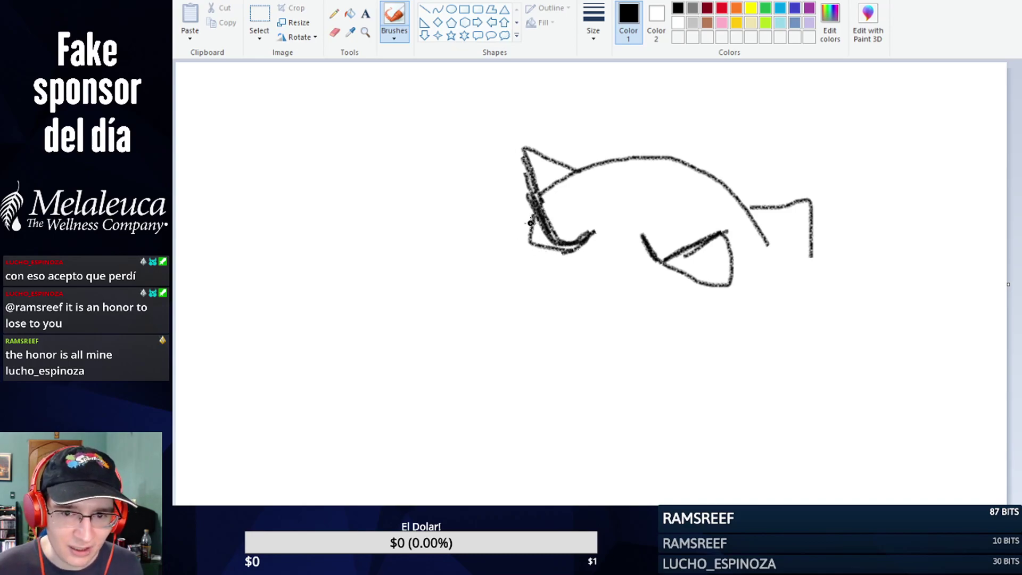
pyautogui.moveTo(533, 218)
pyautogui.mouseDown()
pyautogui.moveTo(503, 248)
pyautogui.moveTo(506, 270)
pyautogui.mouseUp()
pyautogui.moveTo(611, 208)
pyautogui.mouseDown()
pyautogui.moveTo(607, 235)
pyautogui.moveTo(623, 209)
pyautogui.moveTo(612, 237)
pyautogui.moveTo(634, 213)
pyautogui.moveTo(637, 226)
pyautogui.mouseUp()
pyautogui.hotkey('ctrl', 'z')
pyautogui.hotkey('ctrl', 'z')
pyautogui.hotkey('ctrl', 'z')
pyautogui.hotkey('ctrl', 'z')
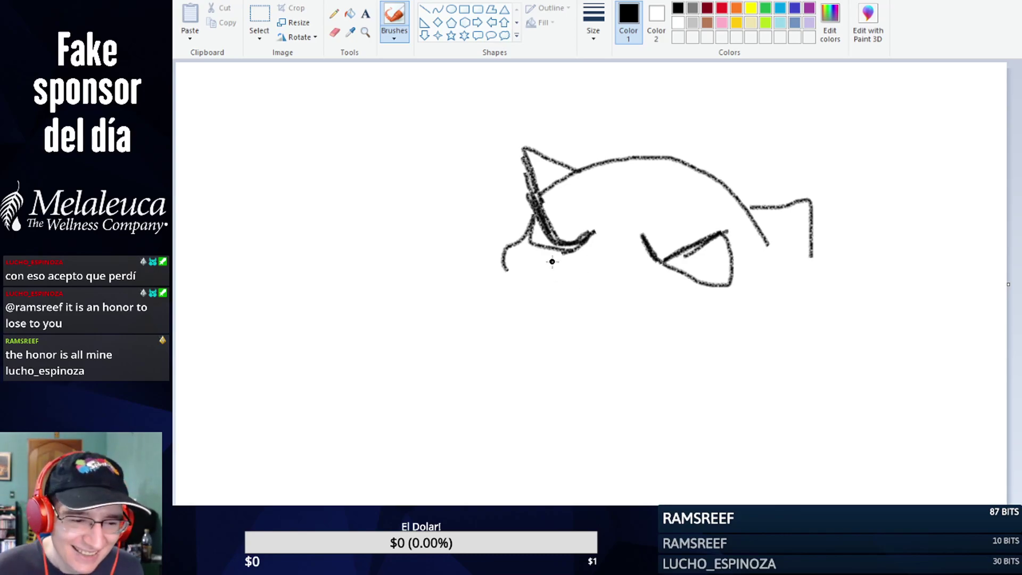
# Step: Draw a short curved nose line between the eyes and a long wavy upper lip below it
pyautogui.moveTo(555, 270)
pyautogui.mouseDown()
pyautogui.moveTo(563, 285)
pyautogui.moveTo(623, 297)
pyautogui.moveTo(637, 284)
pyautogui.mouseUp()
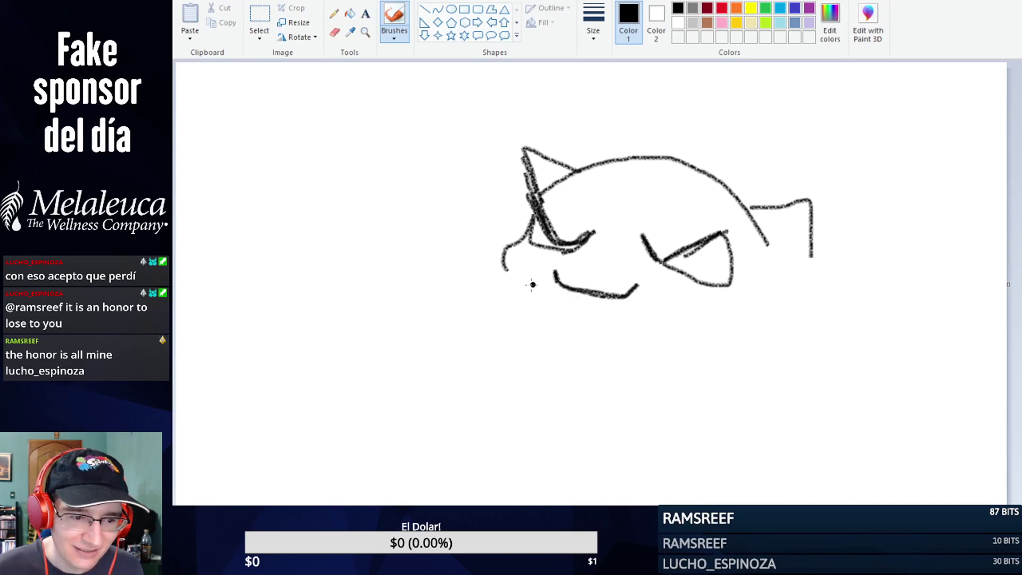
pyautogui.moveTo(512, 267)
pyautogui.mouseDown()
pyautogui.moveTo(557, 315)
pyautogui.moveTo(687, 339)
pyautogui.moveTo(725, 330)
pyautogui.moveTo(740, 308)
pyautogui.mouseUp()
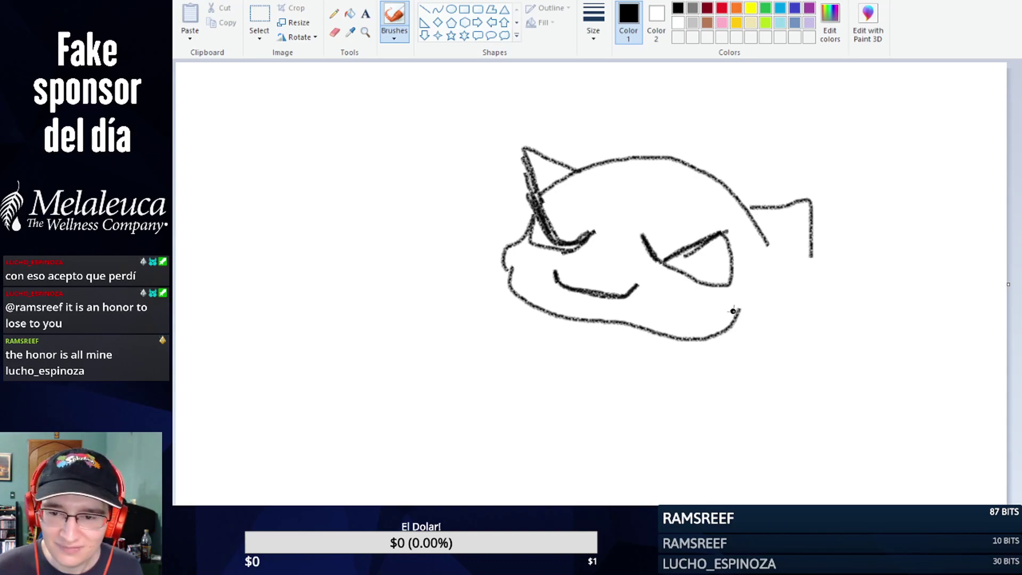
# Step: Draw the wide open mouth under the upper lip, with a curved left inner corner and an outer jaw line around it
pyautogui.moveTo(739, 303)
pyautogui.mouseDown()
pyautogui.moveTo(731, 332)
pyautogui.moveTo(719, 333)
pyautogui.moveTo(753, 308)
pyautogui.moveTo(767, 317)
pyautogui.moveTo(772, 343)
pyautogui.moveTo(747, 401)
pyautogui.moveTo(679, 429)
pyautogui.moveTo(609, 430)
pyautogui.moveTo(552, 409)
pyautogui.moveTo(520, 375)
pyautogui.moveTo(506, 329)
pyautogui.moveTo(511, 292)
pyautogui.moveTo(527, 356)
pyautogui.mouseUp()
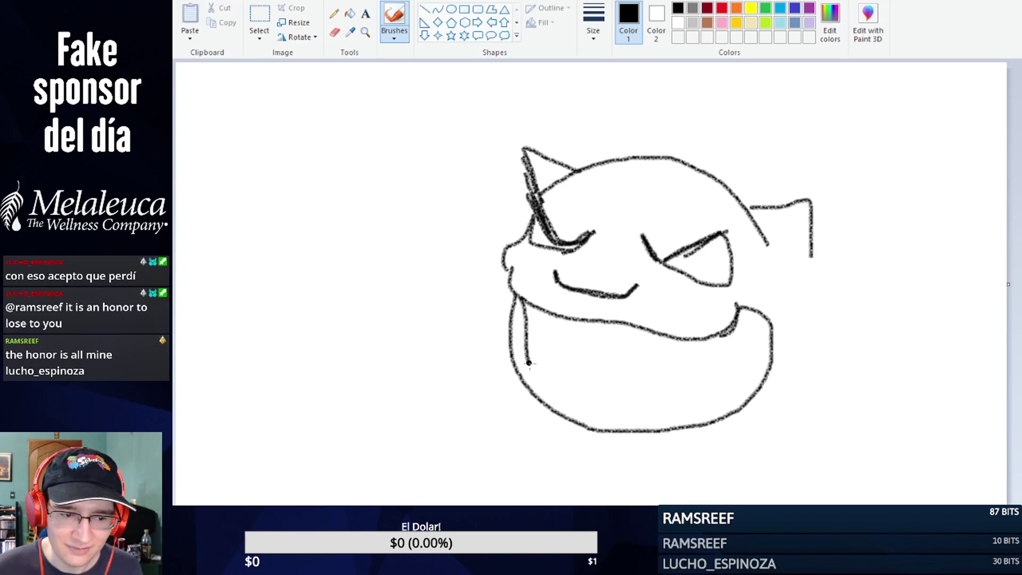
pyautogui.hotkey('ctrl', 'z')
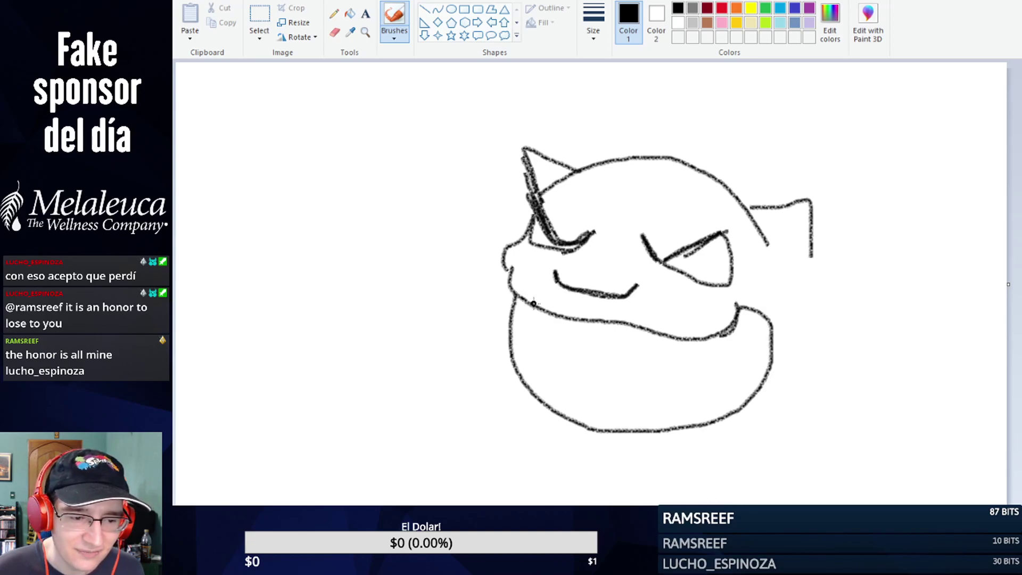
pyautogui.moveTo(541, 314); pyautogui.dragTo(517, 355)
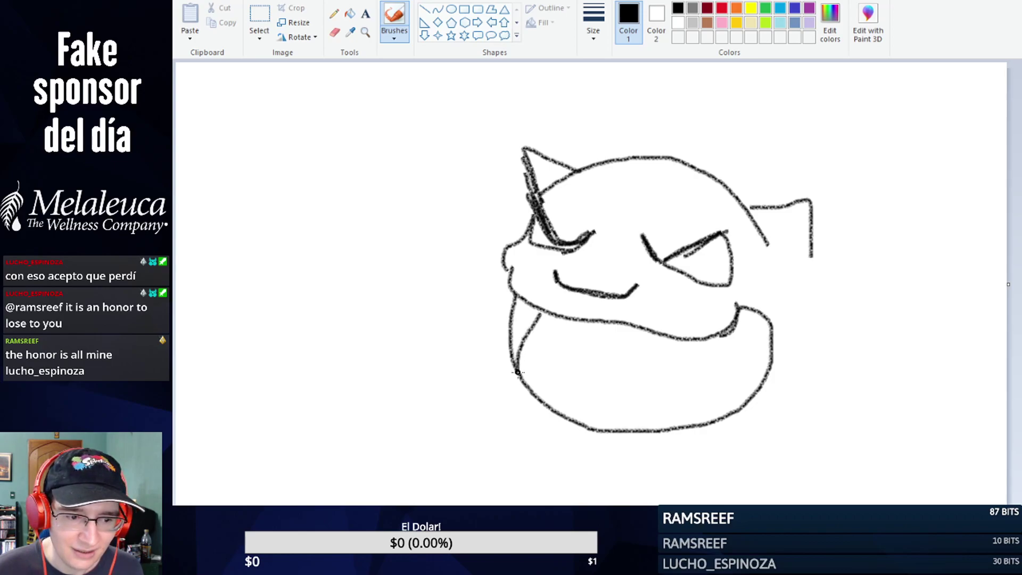
pyautogui.moveTo(507, 284)
pyautogui.mouseDown()
pyautogui.moveTo(495, 352)
pyautogui.moveTo(506, 418)
pyautogui.moveTo(531, 446)
pyautogui.moveTo(573, 464)
pyautogui.moveTo(714, 457)
pyautogui.moveTo(782, 421)
pyautogui.moveTo(793, 359)
pyautogui.moveTo(775, 313)
pyautogui.moveTo(734, 305)
pyautogui.mouseUp()
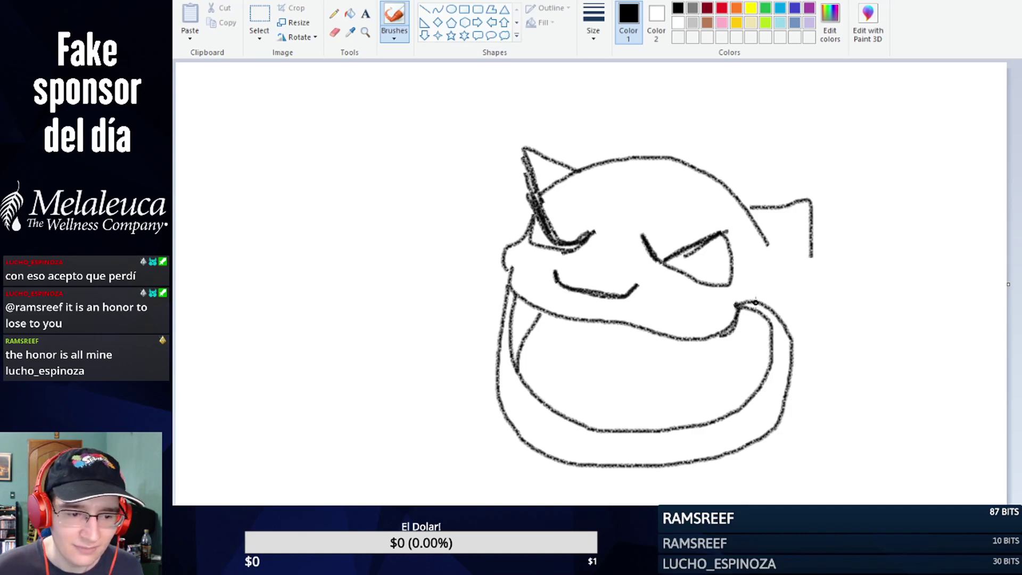
# Step: Add an inner curve at the mouth's right corner and paint over the surplus line beside it in white
pyautogui.moveTo(739, 309)
pyautogui.mouseDown()
pyautogui.moveTo(726, 330)
pyautogui.moveTo(754, 346)
pyautogui.moveTo(767, 382)
pyautogui.mouseUp()
pyautogui.click(680, 23)
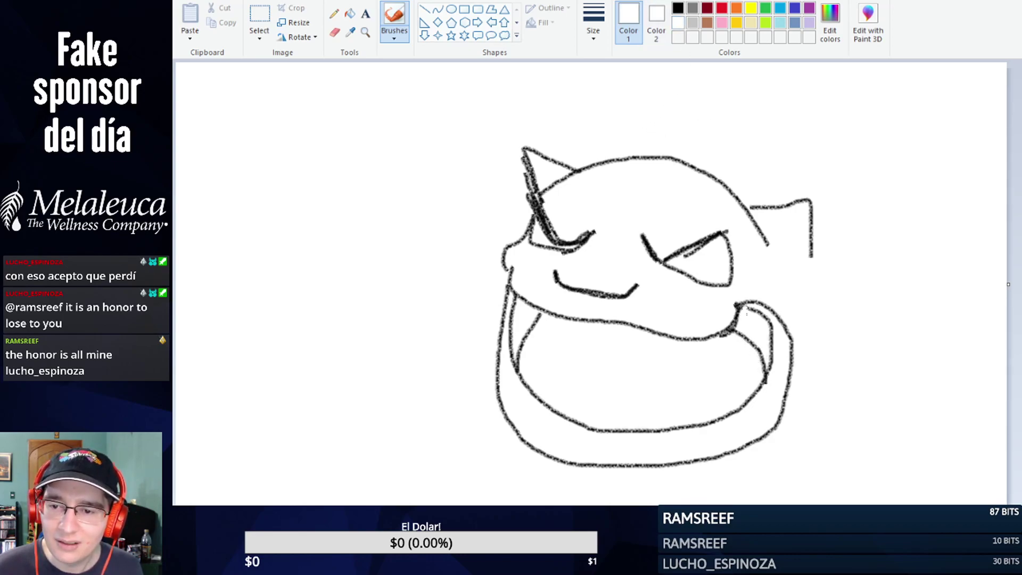
pyautogui.moveTo(765, 327)
pyautogui.mouseDown()
pyautogui.moveTo(770, 384)
pyautogui.moveTo(771, 326)
pyautogui.moveTo(770, 371)
pyautogui.mouseUp()
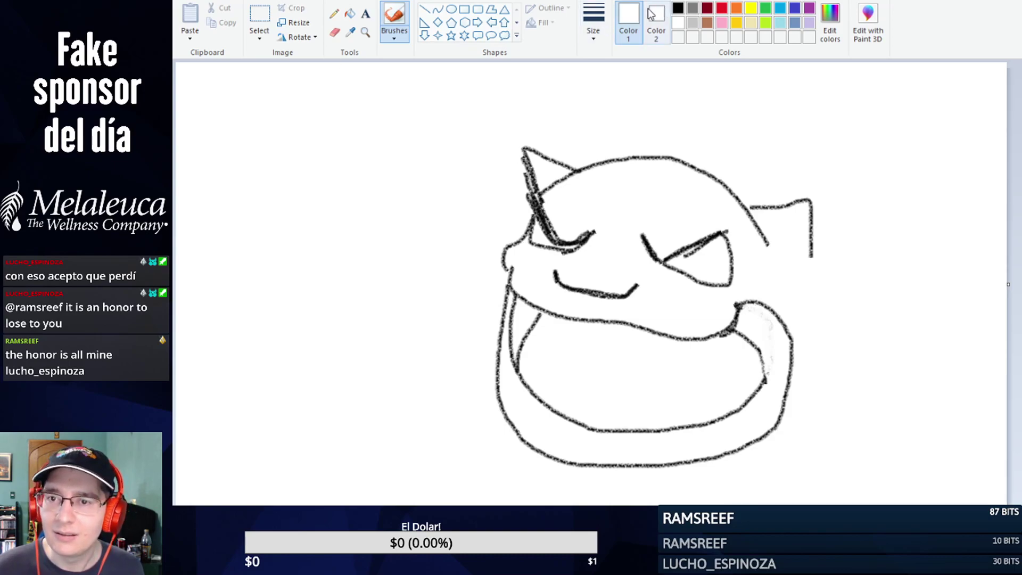
# Step: Draw the iris and pupil details inside both eyes in black
pyautogui.click(678, 8)
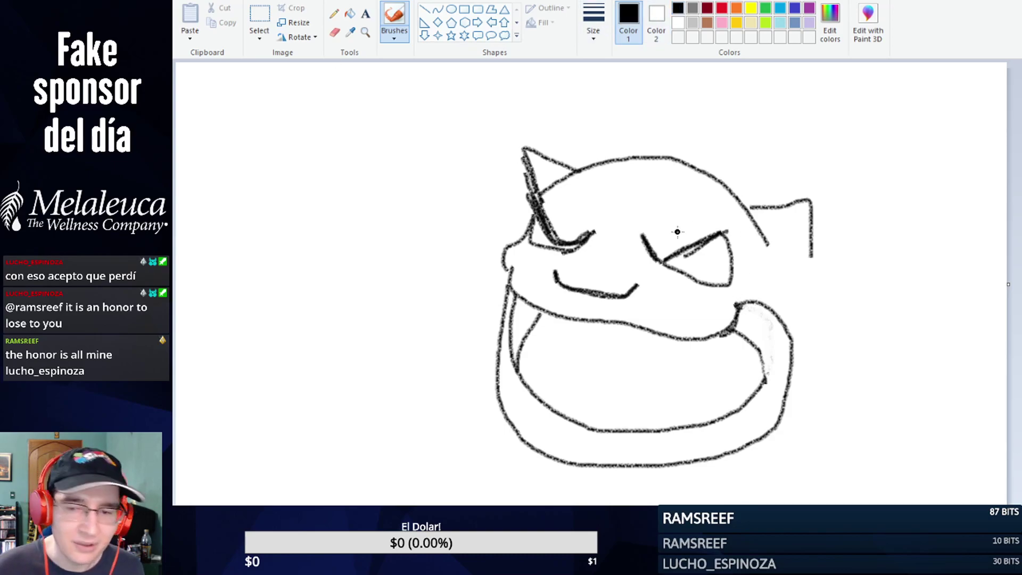
pyautogui.moveTo(694, 247)
pyautogui.mouseDown()
pyautogui.moveTo(692, 279)
pyautogui.moveTo(687, 250)
pyautogui.moveTo(700, 266)
pyautogui.moveTo(687, 269)
pyautogui.moveTo(683, 258)
pyautogui.mouseUp()
pyautogui.moveTo(547, 240)
pyautogui.mouseDown()
pyautogui.moveTo(538, 248)
pyautogui.moveTo(538, 226)
pyautogui.mouseUp()
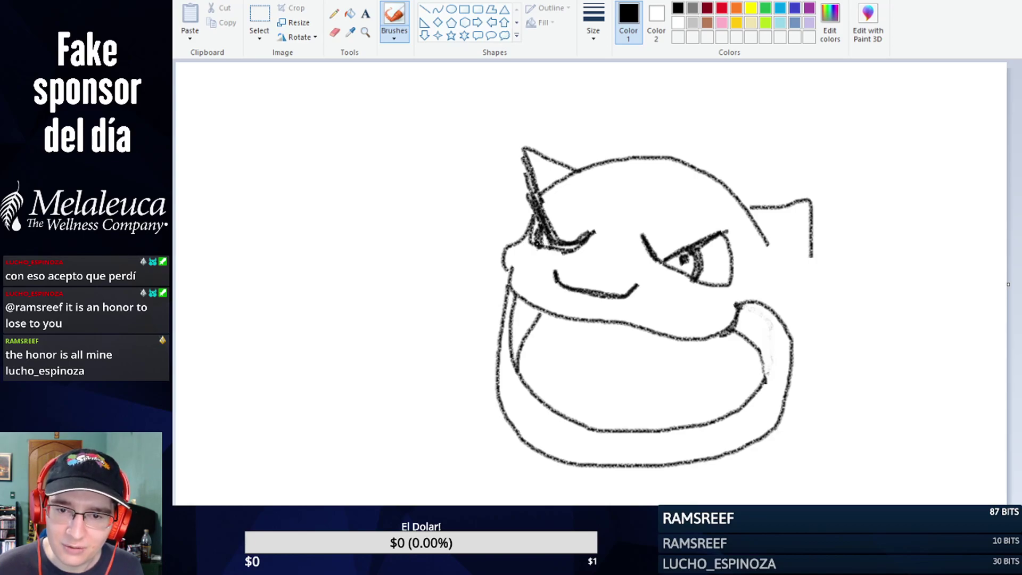
# Step: Draw a thin curled moustache under the nose, one thick black stroke with a rounded end on each side
pyautogui.moveTo(627, 312); pyautogui.dragTo(630, 309)
pyautogui.moveTo(557, 298); pyautogui.dragTo(565, 293)
pyautogui.moveTo(628, 311)
pyautogui.mouseDown()
pyautogui.moveTo(684, 315)
pyautogui.moveTo(702, 301)
pyautogui.moveTo(658, 319)
pyautogui.moveTo(636, 311)
pyautogui.moveTo(661, 320)
pyautogui.moveTo(700, 308)
pyautogui.moveTo(681, 317)
pyautogui.mouseUp()
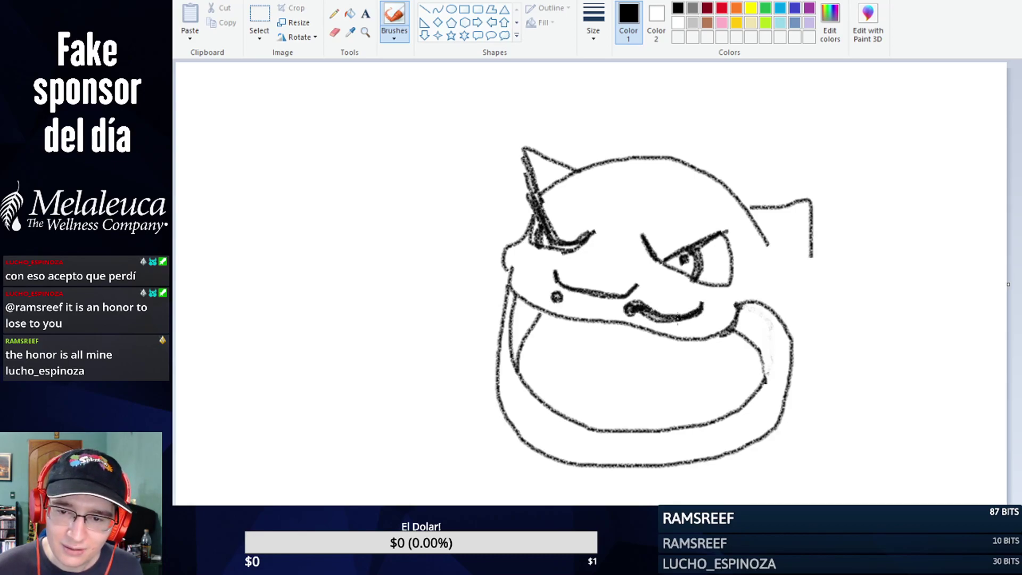
pyautogui.moveTo(548, 289)
pyautogui.mouseDown()
pyautogui.moveTo(521, 281)
pyautogui.moveTo(513, 261)
pyautogui.moveTo(516, 281)
pyautogui.moveTo(557, 297)
pyautogui.moveTo(530, 293)
pyautogui.moveTo(513, 257)
pyautogui.moveTo(524, 282)
pyautogui.moveTo(556, 296)
pyautogui.moveTo(510, 262)
pyautogui.moveTo(516, 280)
pyautogui.moveTo(549, 292)
pyautogui.moveTo(508, 263)
pyautogui.mouseUp()
pyautogui.hotkey('ctrl', 'z')
# Step: Draw a puffy beret across the top of the head, with a curved brim and a small flared stem
pyautogui.moveTo(595, 189)
pyautogui.mouseDown()
pyautogui.moveTo(553, 172)
pyautogui.moveTo(548, 126)
pyautogui.moveTo(631, 122)
pyautogui.moveTo(676, 156)
pyautogui.moveTo(759, 155)
pyautogui.moveTo(801, 200)
pyautogui.mouseUp()
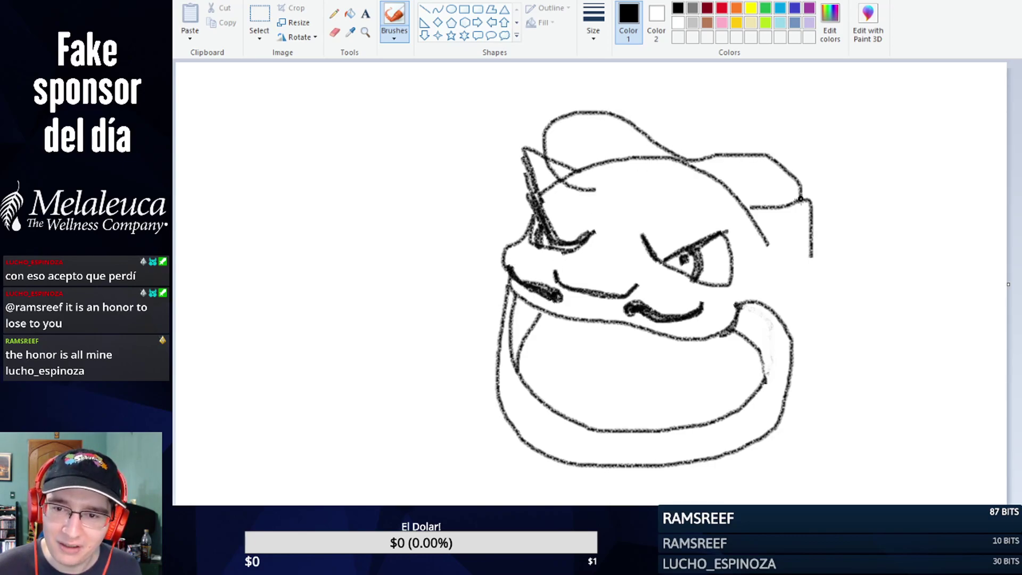
pyautogui.moveTo(595, 189)
pyautogui.mouseDown()
pyautogui.moveTo(666, 213)
pyautogui.moveTo(766, 205)
pyautogui.mouseUp()
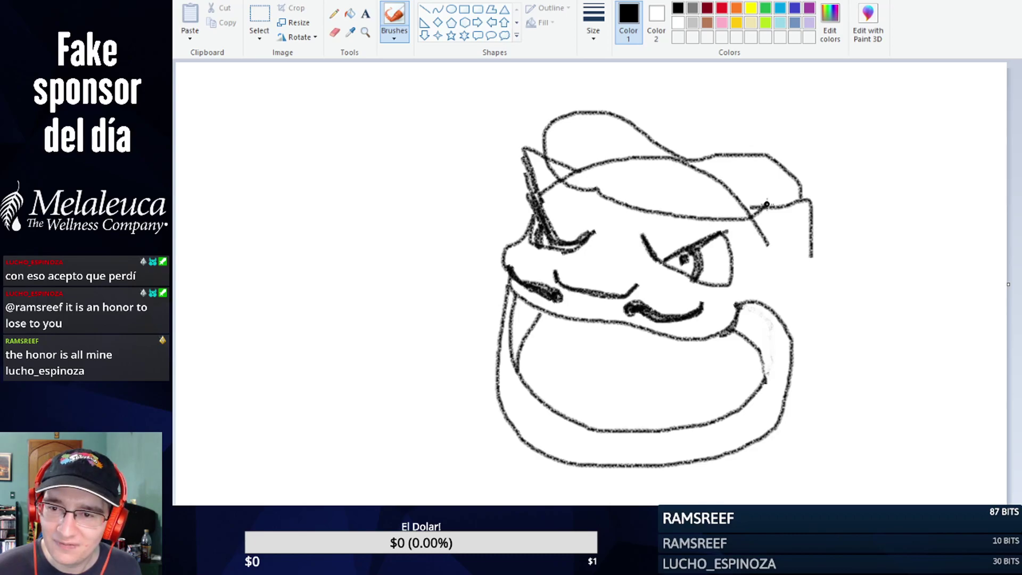
pyautogui.moveTo(666, 112)
pyautogui.mouseDown()
pyautogui.moveTo(689, 115)
pyautogui.moveTo(680, 160)
pyautogui.mouseUp()
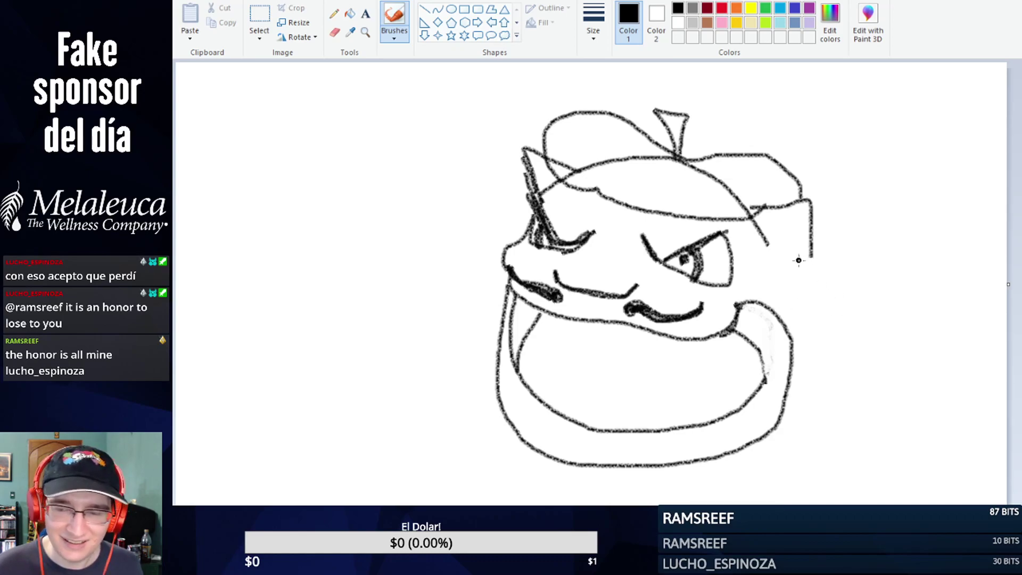
# Step: Draw the outer right side of the head and the right shoulder and arm extending off the canvas
pyautogui.moveTo(804, 256)
pyautogui.mouseDown()
pyautogui.moveTo(817, 400)
pyautogui.moveTo(798, 434)
pyautogui.moveTo(735, 453)
pyautogui.mouseUp()
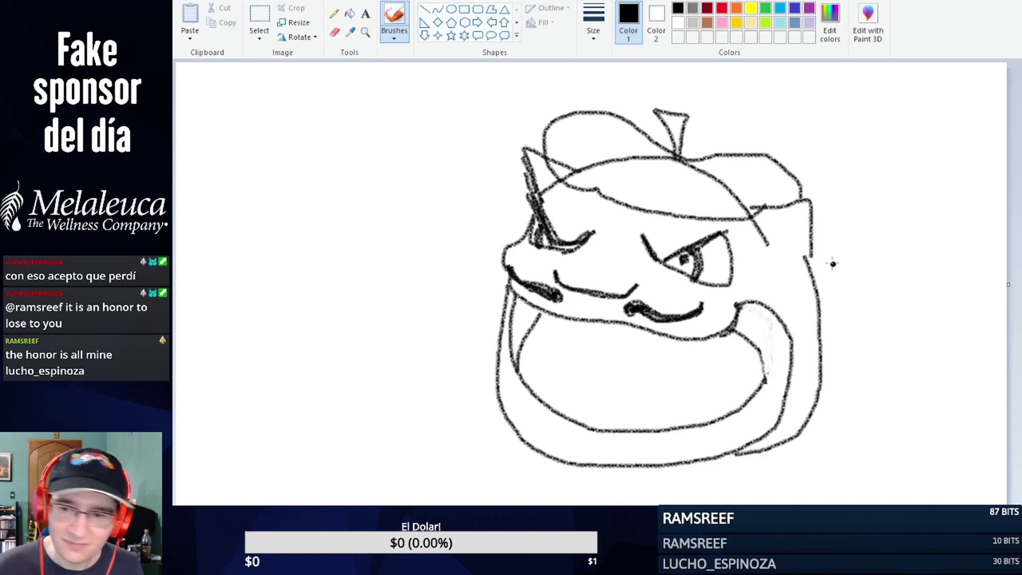
pyautogui.moveTo(812, 275)
pyautogui.mouseDown()
pyautogui.moveTo(852, 337)
pyautogui.moveTo(931, 310)
pyautogui.moveTo(1001, 317)
pyautogui.mouseUp()
pyautogui.moveTo(920, 361)
pyautogui.mouseDown()
pyautogui.moveTo(886, 393)
pyautogui.moveTo(891, 503)
pyautogui.mouseUp()
pyautogui.moveTo(919, 359); pyautogui.dragTo(1006, 351)
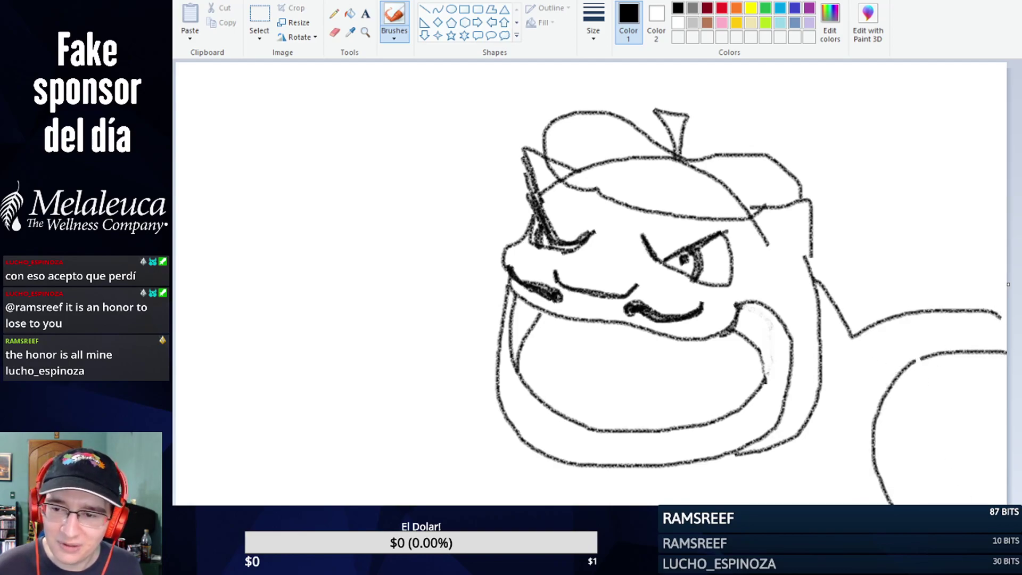
# Step: Draw the left collar edge and the left shoulder and arm running down to the bottom of the canvas
pyautogui.moveTo(506, 269)
pyautogui.mouseDown()
pyautogui.moveTo(453, 299)
pyautogui.moveTo(469, 362)
pyautogui.moveTo(475, 505)
pyautogui.mouseUp()
pyautogui.moveTo(516, 430); pyautogui.dragTo(510, 505)
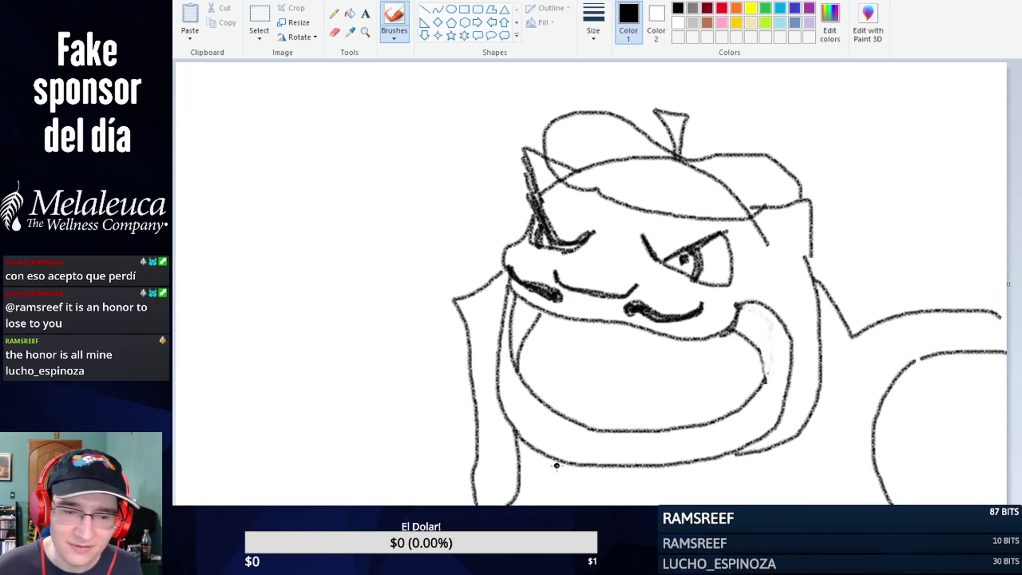
pyautogui.moveTo(460, 321); pyautogui.dragTo(344, 501)
pyautogui.hotkey('ctrl', 'z')
pyautogui.moveTo(455, 315)
pyautogui.mouseDown()
pyautogui.moveTo(430, 329)
pyautogui.moveTo(345, 505)
pyautogui.mouseUp()
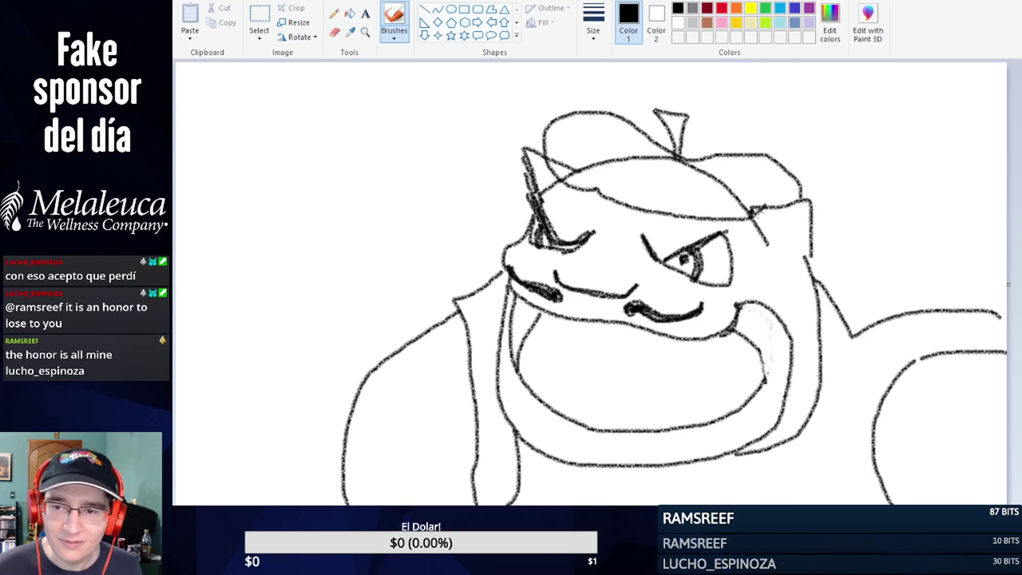
# Step: Draw the layered shapes above the right shoulder, with a tall rounded form behind them and short detail strokes
pyautogui.moveTo(810, 230)
pyautogui.mouseDown()
pyautogui.moveTo(843, 256)
pyautogui.moveTo(884, 157)
pyautogui.moveTo(906, 153)
pyautogui.moveTo(1018, 215)
pyautogui.mouseUp()
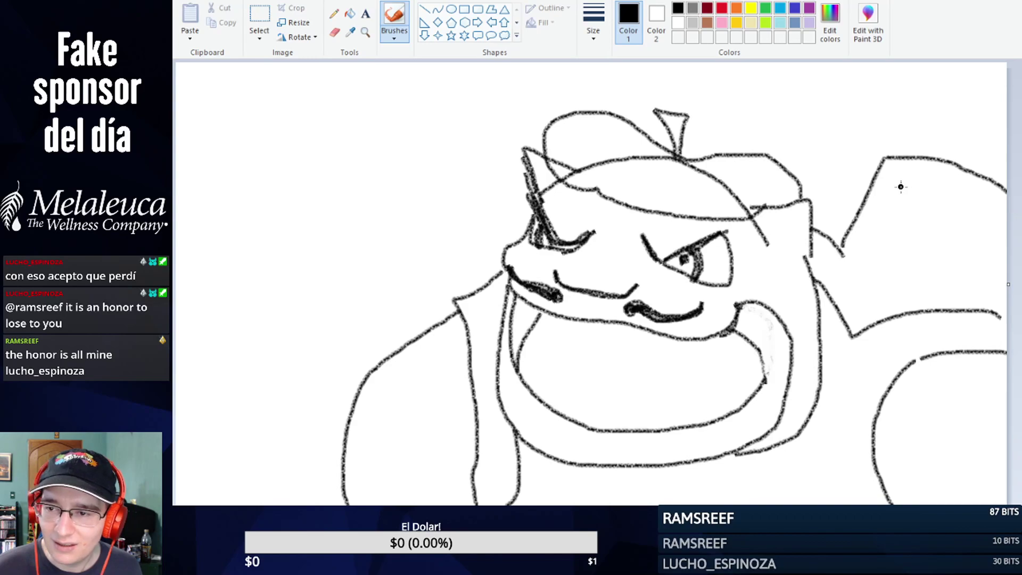
pyautogui.moveTo(901, 185); pyautogui.dragTo(1004, 224)
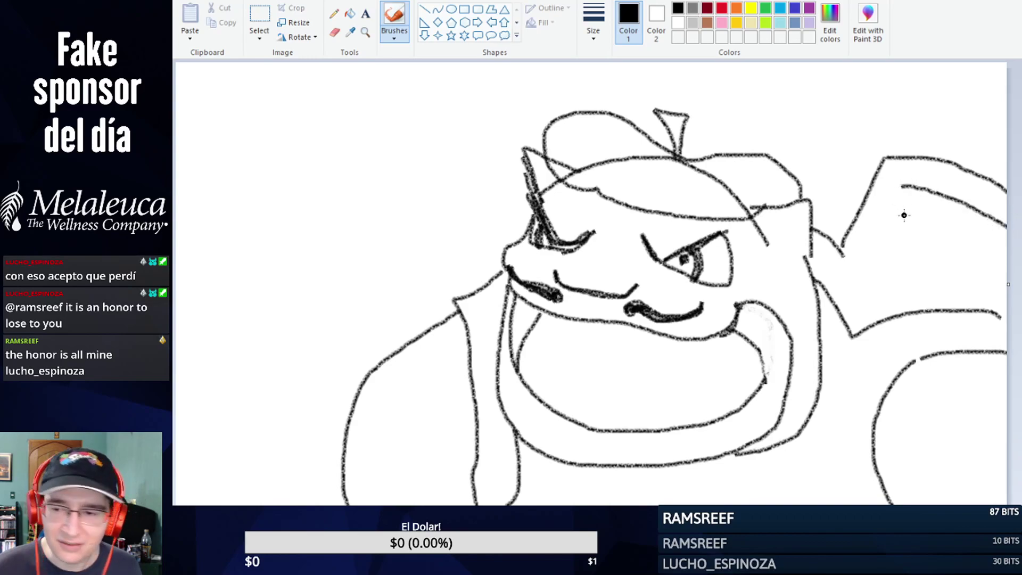
pyautogui.moveTo(902, 186)
pyautogui.mouseDown()
pyautogui.moveTo(860, 269)
pyautogui.moveTo(980, 63)
pyautogui.mouseUp()
pyautogui.moveTo(986, 296); pyautogui.dragTo(1006, 222)
pyautogui.moveTo(956, 112); pyautogui.dragTo(991, 130)
pyautogui.moveTo(932, 170); pyautogui.dragTo(973, 187)
pyautogui.moveTo(933, 239); pyautogui.dragTo(974, 255)
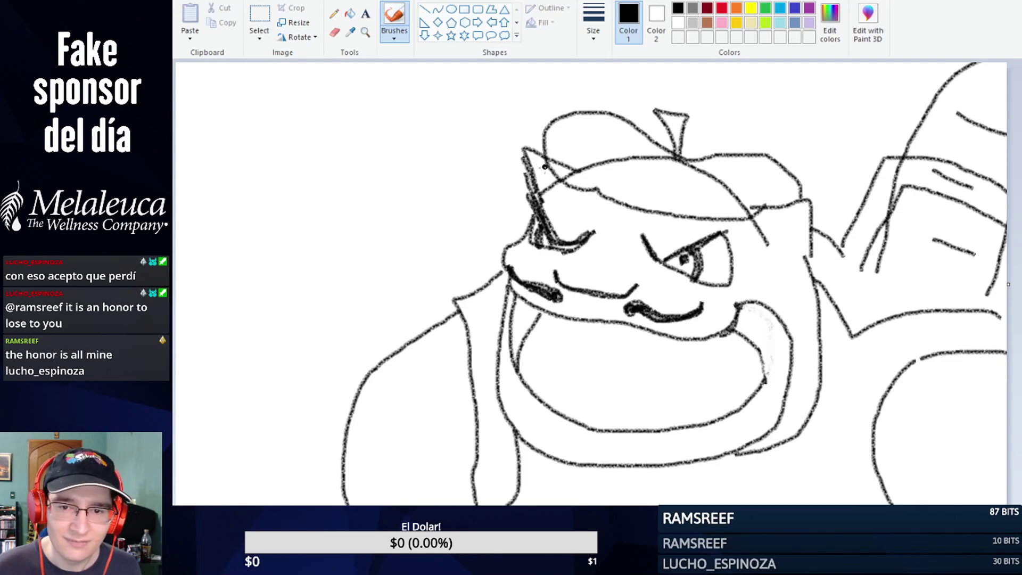
# Step: Draw a slanted baguette behind the left ear with three leaf-shaped slashes, plus a short arc beside the beret
pyautogui.moveTo(527, 165)
pyautogui.mouseDown()
pyautogui.moveTo(395, 95)
pyautogui.moveTo(363, 101)
pyautogui.moveTo(336, 136)
pyautogui.moveTo(337, 180)
pyautogui.moveTo(381, 231)
pyautogui.moveTo(486, 288)
pyautogui.mouseUp()
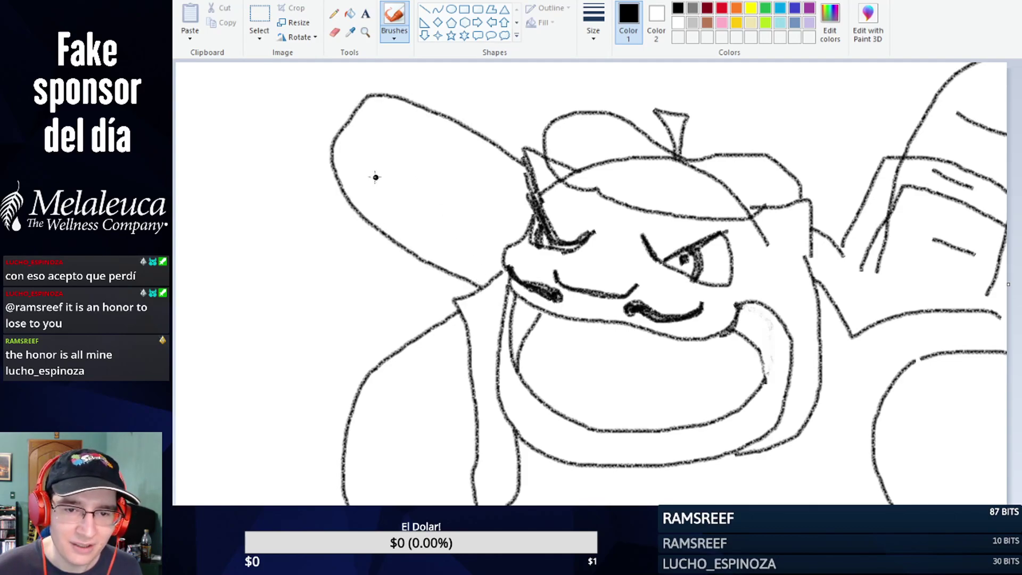
pyautogui.hotkey('ctrl', 'z')
pyautogui.moveTo(530, 159)
pyautogui.mouseDown()
pyautogui.moveTo(468, 115)
pyautogui.moveTo(388, 82)
pyautogui.moveTo(356, 119)
pyautogui.moveTo(379, 201)
pyautogui.moveTo(429, 259)
pyautogui.moveTo(474, 284)
pyautogui.mouseUp()
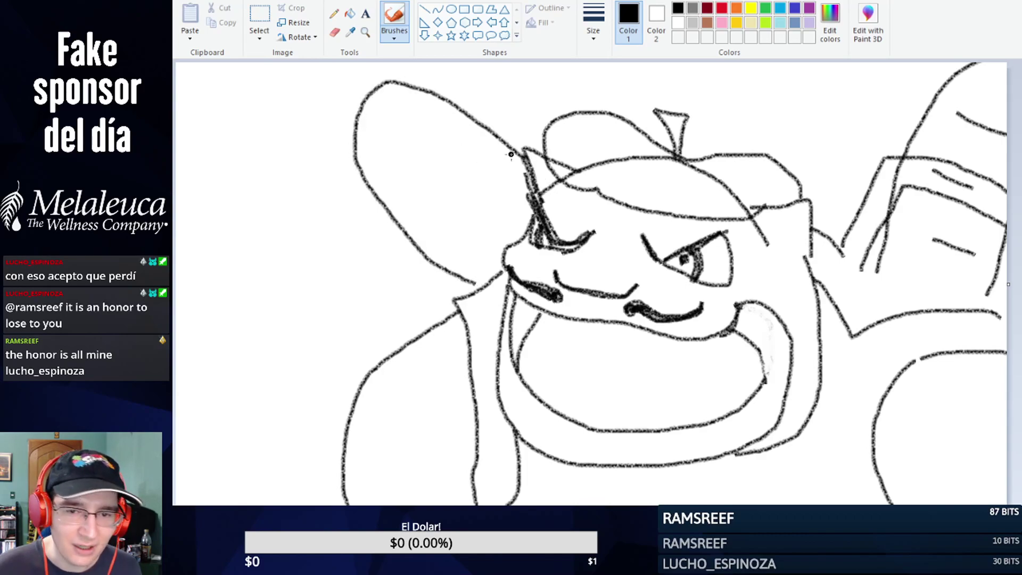
pyautogui.moveTo(476, 158)
pyautogui.mouseDown()
pyautogui.moveTo(486, 135)
pyautogui.moveTo(517, 119)
pyautogui.moveTo(550, 130)
pyautogui.mouseUp()
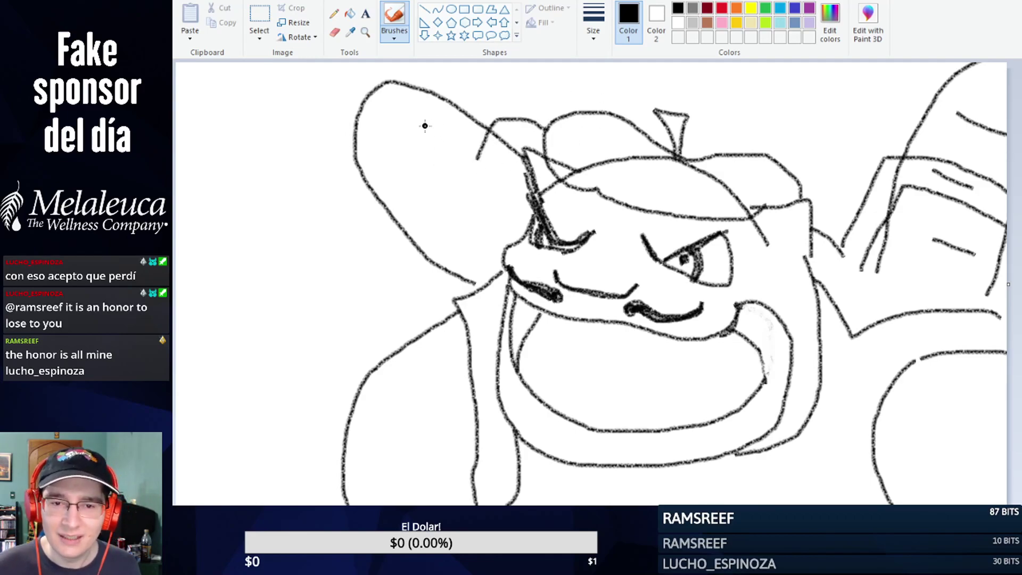
pyautogui.moveTo(424, 126)
pyautogui.mouseDown()
pyautogui.moveTo(387, 170)
pyautogui.moveTo(417, 143)
pyautogui.moveTo(424, 122)
pyautogui.mouseUp()
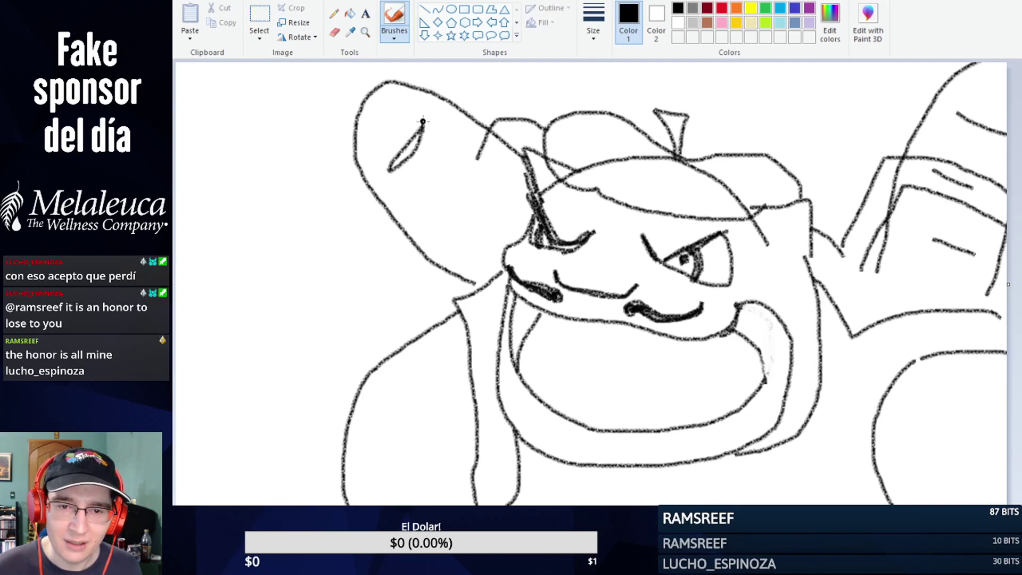
pyautogui.moveTo(458, 160)
pyautogui.mouseDown()
pyautogui.moveTo(427, 219)
pyautogui.moveTo(444, 214)
pyautogui.moveTo(461, 160)
pyautogui.mouseUp()
pyautogui.moveTo(501, 196)
pyautogui.mouseDown()
pyautogui.moveTo(470, 248)
pyautogui.moveTo(485, 240)
pyautogui.moveTo(500, 199)
pyautogui.mouseUp()
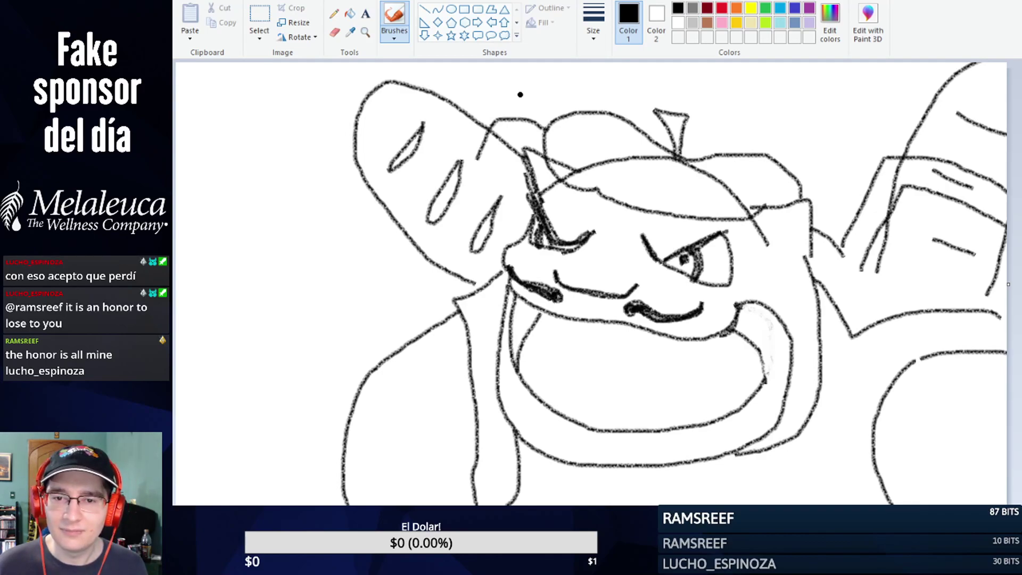
# Step: Paint over the arc's overlap with the baguette and the head line crossing the beret in white
pyautogui.click(678, 24)
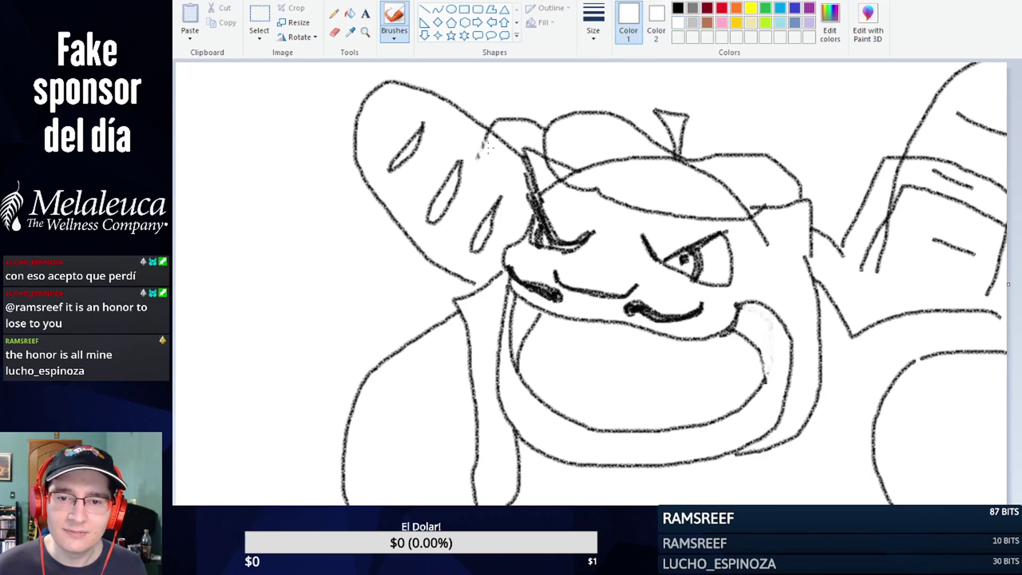
pyautogui.moveTo(489, 135); pyautogui.dragTo(474, 158)
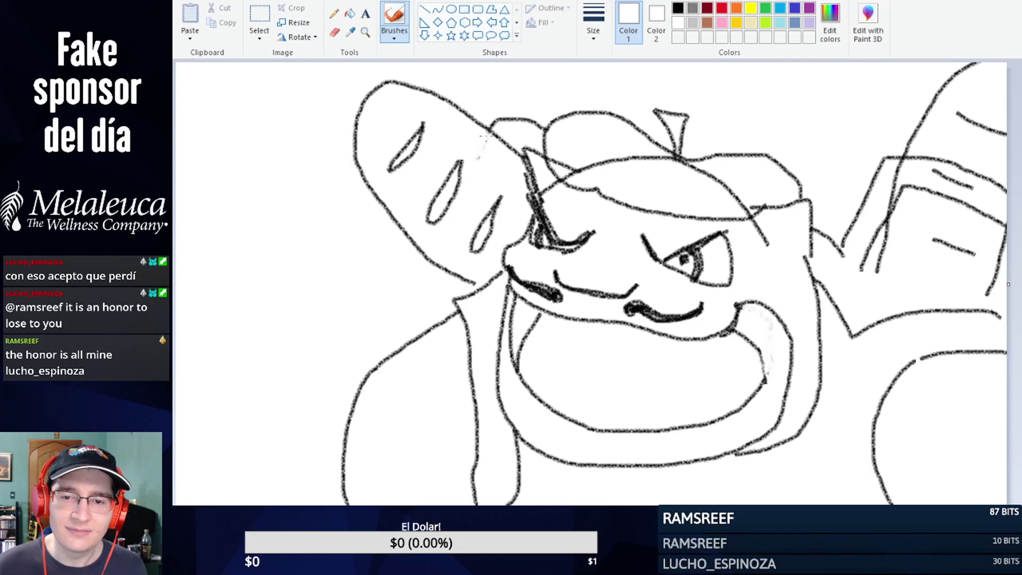
pyautogui.moveTo(555, 155)
pyautogui.mouseDown()
pyautogui.moveTo(582, 172)
pyautogui.moveTo(576, 179)
pyautogui.moveTo(631, 169)
pyautogui.moveTo(574, 169)
pyautogui.moveTo(628, 153)
pyautogui.moveTo(642, 158)
pyautogui.moveTo(606, 164)
pyautogui.moveTo(662, 155)
pyautogui.moveTo(673, 167)
pyautogui.moveTo(712, 168)
pyautogui.moveTo(684, 167)
pyautogui.moveTo(737, 188)
pyautogui.moveTo(715, 173)
pyautogui.moveTo(758, 217)
pyautogui.moveTo(690, 169)
pyautogui.mouseUp()
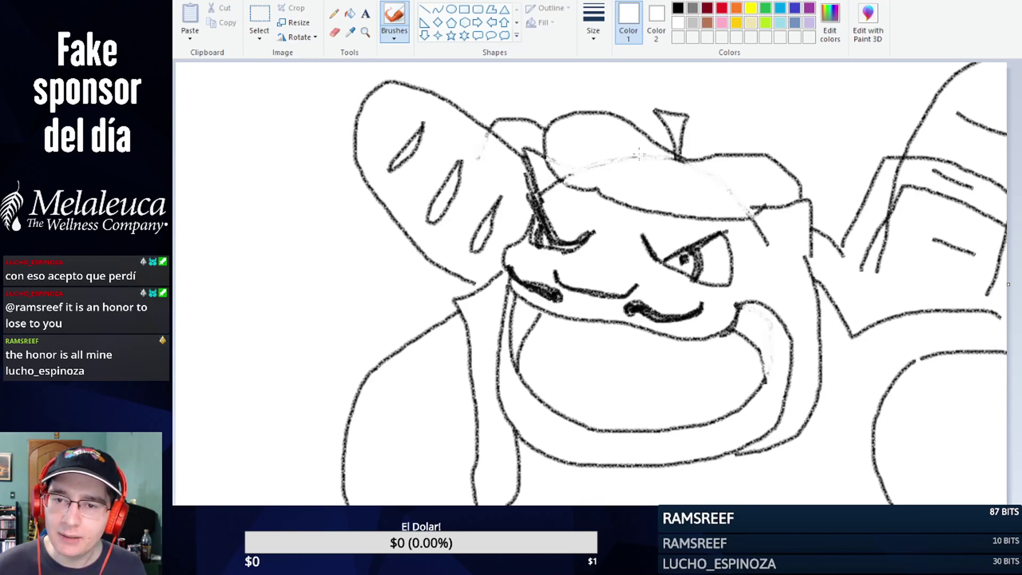
# Step: Fill the beret and its small stem with dark red hatching
pyautogui.click(722, 8)
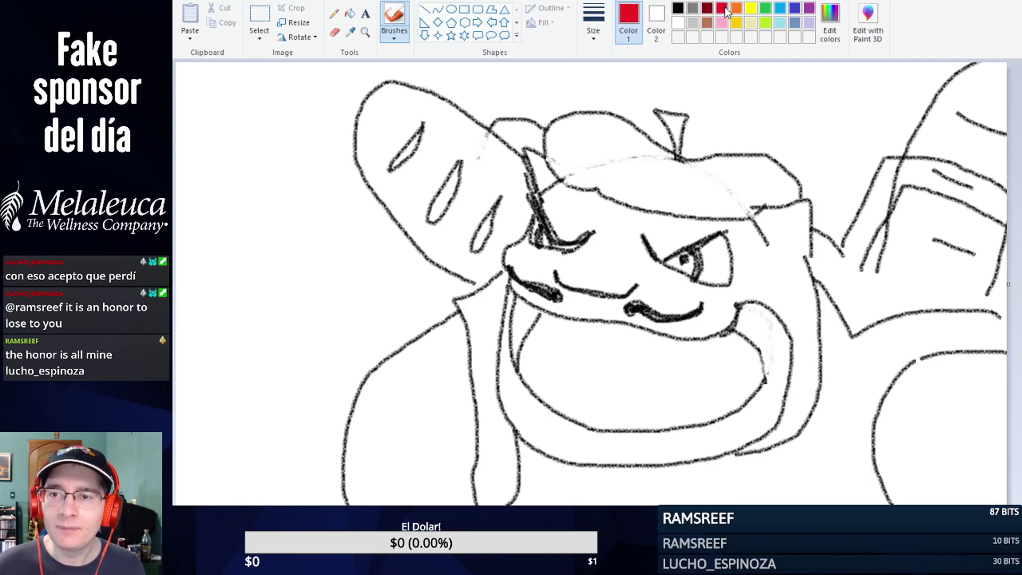
pyautogui.click(708, 9)
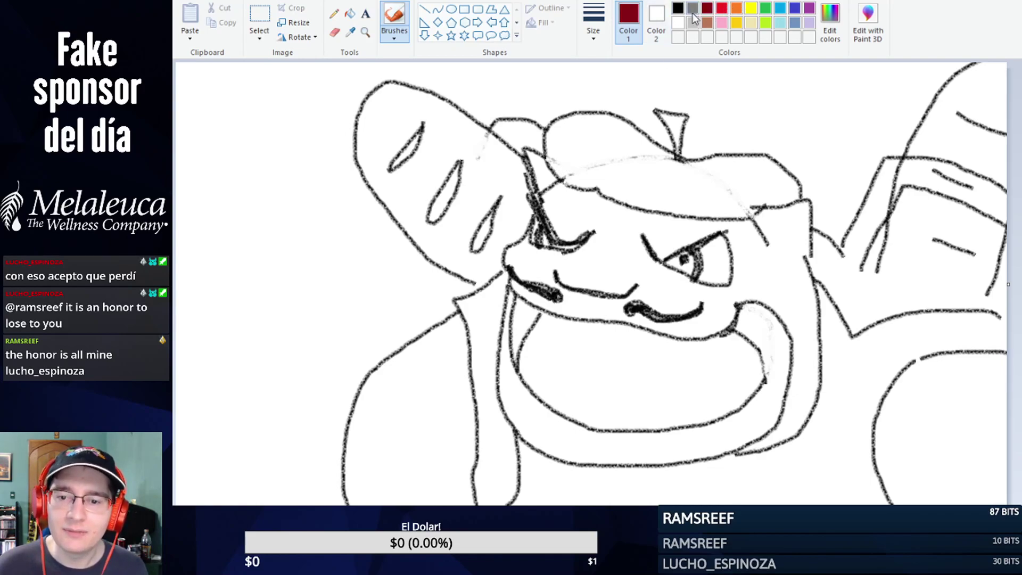
pyautogui.click(260, 18)
pyautogui.click(400, 24)
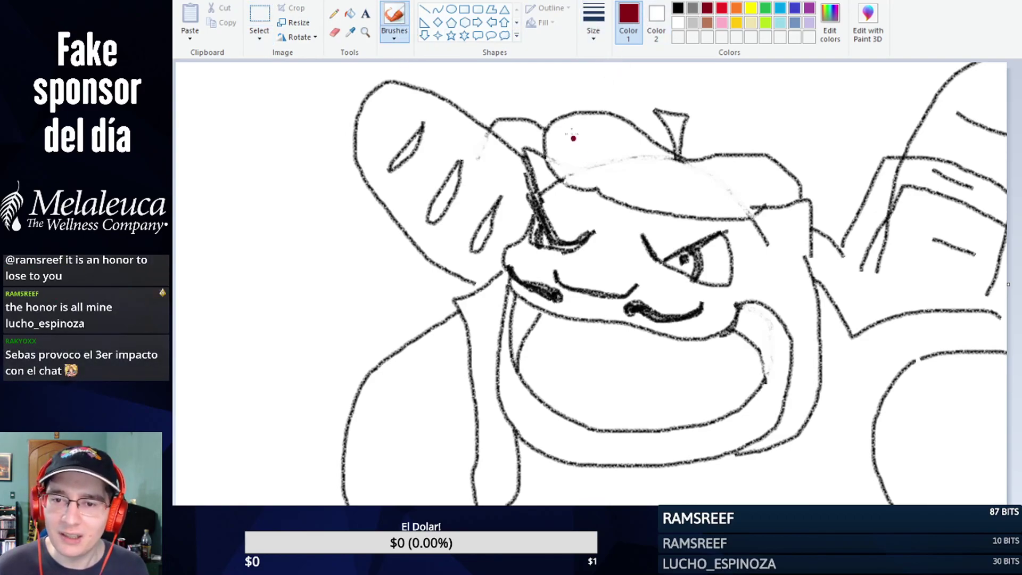
pyautogui.moveTo(555, 130)
pyautogui.mouseDown()
pyautogui.moveTo(587, 120)
pyautogui.moveTo(554, 139)
pyautogui.moveTo(604, 121)
pyautogui.moveTo(554, 149)
pyautogui.moveTo(618, 131)
pyautogui.moveTo(571, 161)
pyautogui.moveTo(628, 142)
pyautogui.moveTo(570, 167)
pyautogui.moveTo(626, 144)
pyautogui.moveTo(576, 177)
pyautogui.moveTo(642, 152)
pyautogui.moveTo(592, 177)
pyautogui.moveTo(680, 159)
pyautogui.moveTo(614, 187)
pyautogui.moveTo(689, 161)
pyautogui.moveTo(630, 194)
pyautogui.moveTo(689, 170)
pyautogui.moveTo(647, 198)
pyautogui.moveTo(721, 165)
pyautogui.moveTo(675, 199)
pyautogui.moveTo(734, 167)
pyautogui.moveTo(694, 201)
pyautogui.moveTo(709, 193)
pyautogui.moveTo(755, 163)
pyautogui.moveTo(705, 201)
pyautogui.moveTo(764, 167)
pyautogui.moveTo(727, 199)
pyautogui.moveTo(775, 174)
pyautogui.moveTo(738, 208)
pyautogui.moveTo(787, 194)
pyautogui.mouseUp()
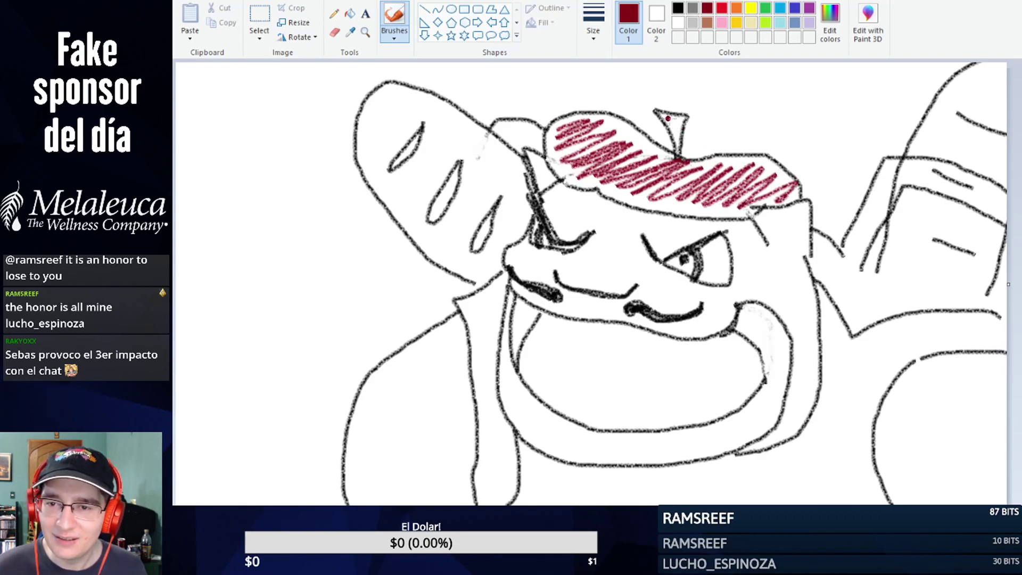
pyautogui.moveTo(671, 122)
pyautogui.mouseDown()
pyautogui.moveTo(675, 140)
pyautogui.moveTo(677, 115)
pyautogui.moveTo(665, 116)
pyautogui.mouseUp()
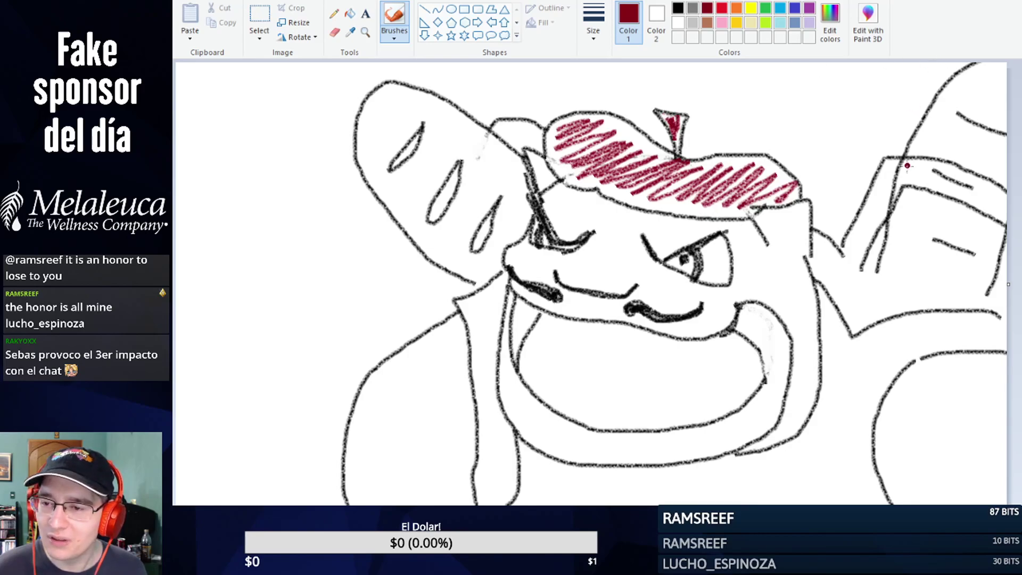
# Step: Paint white over the two lines crossing the tall rounded form above the right shoulder
pyautogui.click(678, 22)
pyautogui.moveTo(904, 201)
pyautogui.mouseDown()
pyautogui.moveTo(931, 189)
pyautogui.moveTo(908, 187)
pyautogui.moveTo(936, 191)
pyautogui.moveTo(911, 187)
pyautogui.moveTo(941, 205)
pyautogui.moveTo(945, 195)
pyautogui.moveTo(977, 219)
pyautogui.mouseUp()
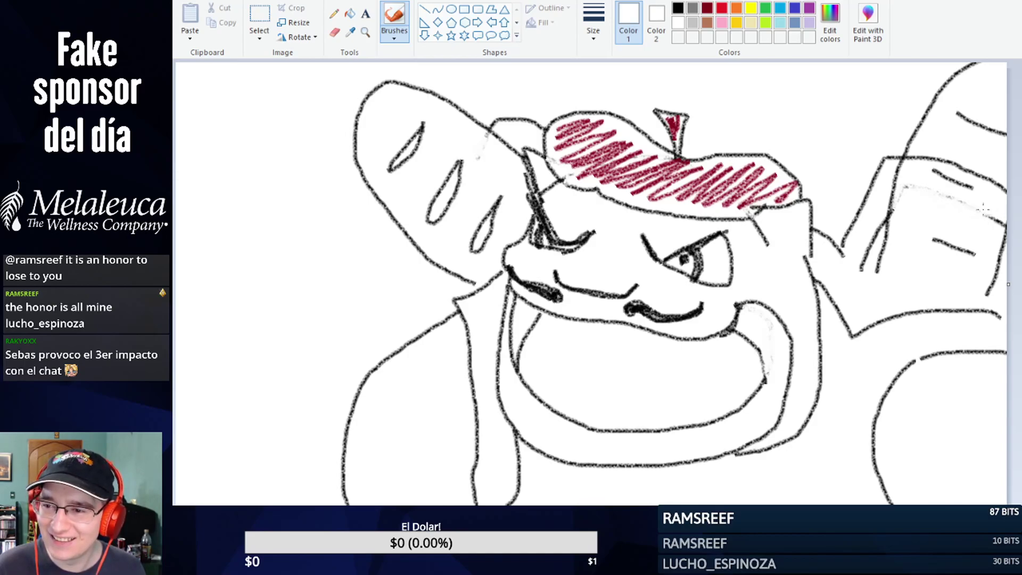
pyautogui.moveTo(985, 222); pyautogui.dragTo(1003, 223)
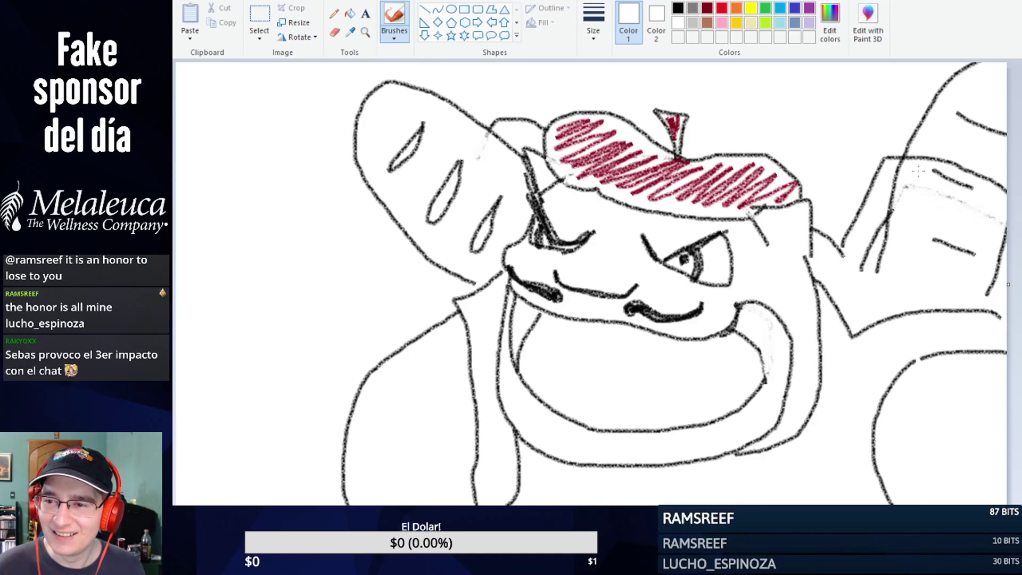
pyautogui.moveTo(917, 155)
pyautogui.mouseDown()
pyautogui.moveTo(960, 157)
pyautogui.moveTo(937, 157)
pyautogui.moveTo(960, 173)
pyautogui.moveTo(928, 160)
pyautogui.moveTo(973, 165)
pyautogui.moveTo(949, 167)
pyautogui.moveTo(1006, 187)
pyautogui.mouseUp()
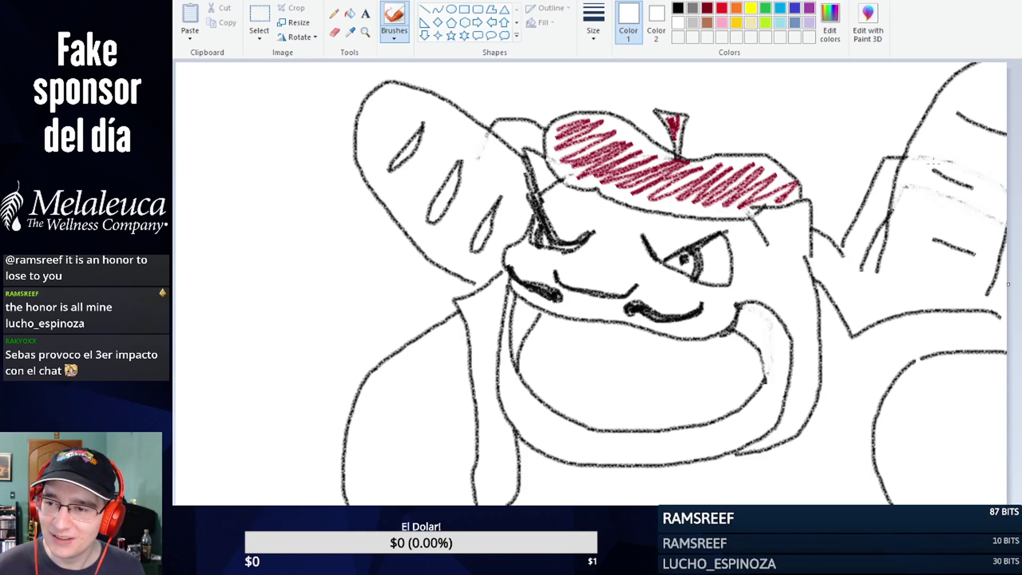
# Step: Hatch the tall rounded form above the right shoulder and the baguette behind the left ear in brown
pyautogui.click(707, 23)
pyautogui.moveTo(1004, 68)
pyautogui.mouseDown()
pyautogui.moveTo(965, 98)
pyautogui.moveTo(996, 112)
pyautogui.moveTo(922, 126)
pyautogui.moveTo(960, 114)
pyautogui.moveTo(917, 135)
pyautogui.moveTo(981, 121)
pyautogui.moveTo(907, 147)
pyautogui.moveTo(953, 138)
pyautogui.moveTo(952, 128)
pyautogui.moveTo(920, 124)
pyautogui.moveTo(948, 124)
pyautogui.moveTo(909, 146)
pyautogui.moveTo(976, 139)
pyautogui.moveTo(923, 158)
pyautogui.moveTo(994, 143)
pyautogui.moveTo(975, 159)
pyautogui.moveTo(1005, 156)
pyautogui.moveTo(1001, 188)
pyautogui.mouseUp()
pyautogui.hotkey('ctrl', 'z')
pyautogui.moveTo(920, 184)
pyautogui.mouseDown()
pyautogui.moveTo(896, 185)
pyautogui.moveTo(921, 185)
pyautogui.moveTo(922, 195)
pyautogui.moveTo(887, 220)
pyautogui.moveTo(944, 195)
pyautogui.moveTo(893, 227)
pyautogui.moveTo(966, 208)
pyautogui.moveTo(982, 236)
pyautogui.mouseUp()
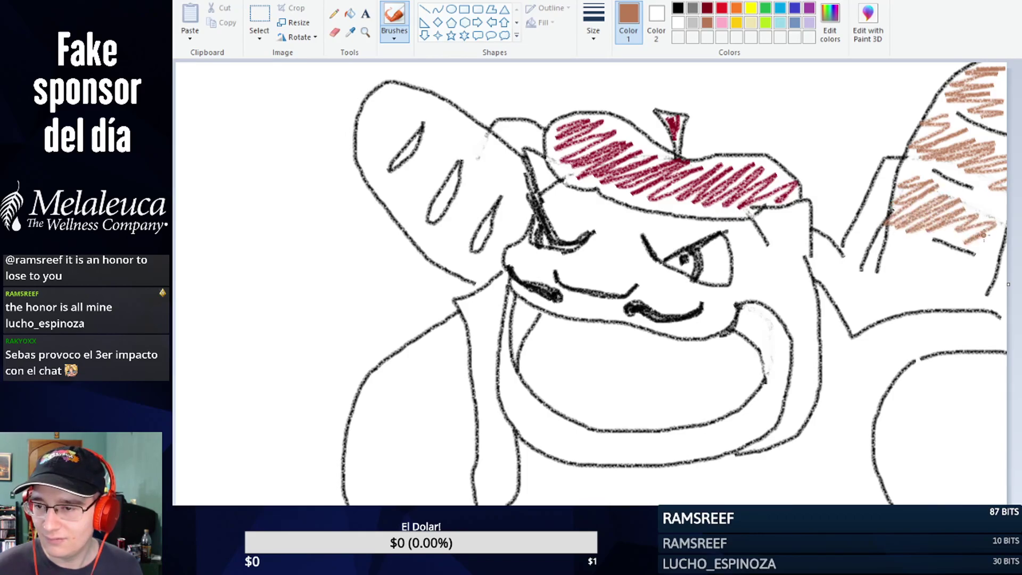
pyautogui.moveTo(895, 249)
pyautogui.mouseDown()
pyautogui.moveTo(928, 238)
pyautogui.moveTo(885, 268)
pyautogui.moveTo(980, 288)
pyautogui.mouseUp()
pyautogui.moveTo(395, 93)
pyautogui.mouseDown()
pyautogui.moveTo(356, 124)
pyautogui.moveTo(400, 101)
pyautogui.moveTo(366, 149)
pyautogui.moveTo(418, 115)
pyautogui.moveTo(378, 156)
pyautogui.moveTo(425, 123)
pyautogui.moveTo(429, 139)
pyautogui.moveTo(401, 173)
pyautogui.moveTo(457, 141)
pyautogui.moveTo(402, 190)
pyautogui.moveTo(495, 138)
pyautogui.moveTo(437, 213)
pyautogui.moveTo(431, 233)
pyautogui.moveTo(478, 153)
pyautogui.moveTo(467, 166)
pyautogui.moveTo(502, 166)
pyautogui.moveTo(469, 180)
pyautogui.moveTo(486, 190)
pyautogui.moveTo(450, 220)
pyautogui.moveTo(465, 216)
pyautogui.moveTo(439, 257)
pyautogui.moveTo(455, 258)
pyautogui.moveTo(463, 232)
pyautogui.moveTo(433, 244)
pyautogui.moveTo(423, 212)
pyautogui.moveTo(491, 256)
pyautogui.moveTo(471, 267)
pyautogui.moveTo(508, 218)
pyautogui.moveTo(503, 241)
pyautogui.moveTo(511, 158)
pyautogui.moveTo(452, 132)
pyautogui.moveTo(430, 136)
pyautogui.moveTo(473, 139)
pyautogui.moveTo(389, 95)
pyautogui.moveTo(426, 96)
pyautogui.moveTo(381, 100)
pyautogui.moveTo(383, 140)
pyautogui.moveTo(369, 131)
pyautogui.moveTo(400, 190)
pyautogui.moveTo(373, 179)
pyautogui.moveTo(371, 159)
pyautogui.moveTo(434, 239)
pyautogui.mouseUp()
# Step: Hatch the ears, forehead, muzzle and right side of the head in light turquoise
pyautogui.click(779, 22)
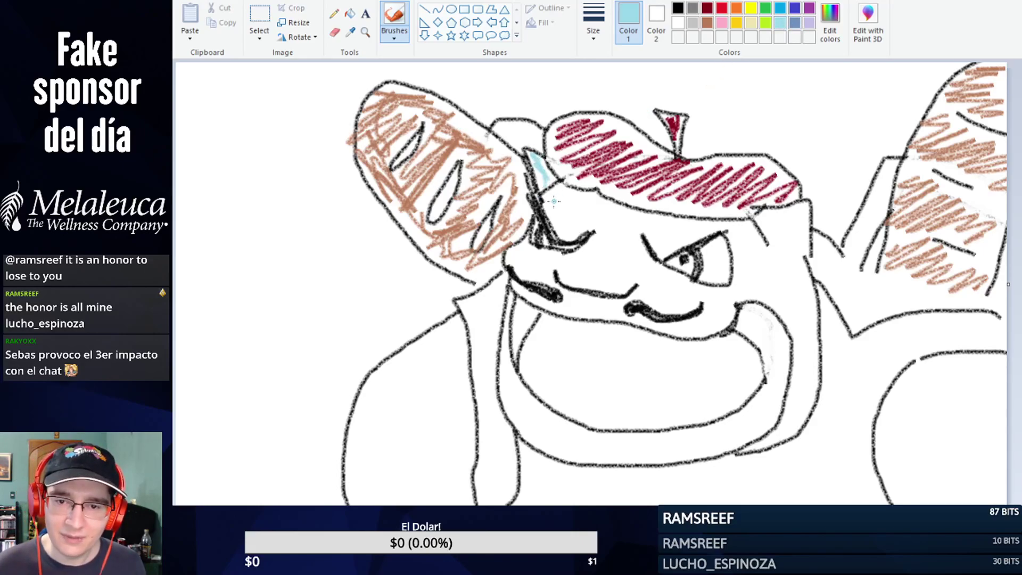
pyautogui.moveTo(551, 199)
pyautogui.mouseDown()
pyautogui.moveTo(583, 200)
pyautogui.moveTo(590, 221)
pyautogui.moveTo(598, 214)
pyautogui.moveTo(618, 234)
pyautogui.moveTo(686, 226)
pyautogui.moveTo(671, 237)
pyautogui.mouseUp()
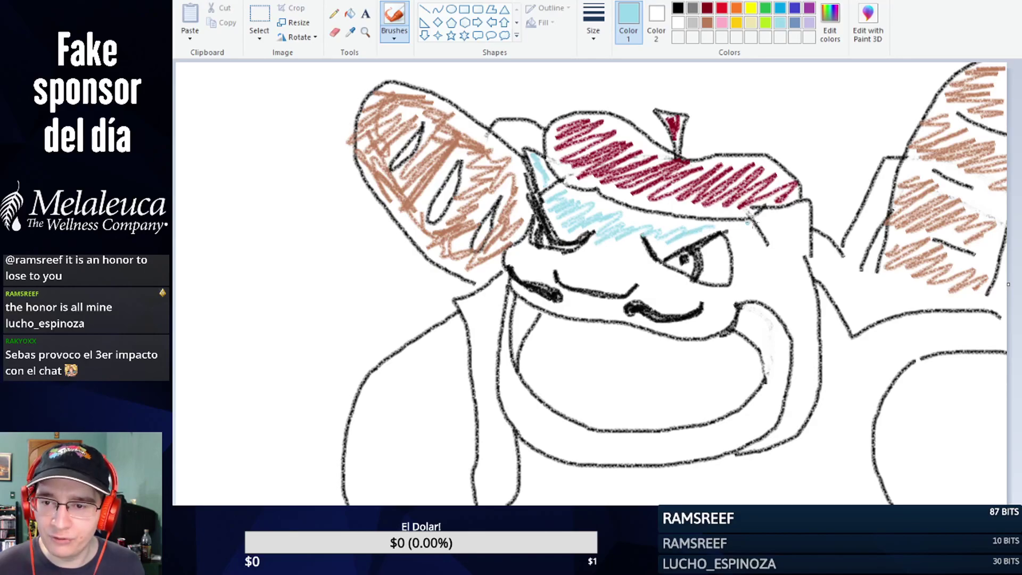
pyautogui.moveTo(761, 218)
pyautogui.mouseDown()
pyautogui.moveTo(787, 217)
pyautogui.moveTo(768, 235)
pyautogui.moveTo(796, 224)
pyautogui.moveTo(765, 242)
pyautogui.moveTo(739, 235)
pyautogui.moveTo(734, 286)
pyautogui.moveTo(749, 256)
pyautogui.moveTo(765, 260)
pyautogui.moveTo(733, 302)
pyautogui.moveTo(798, 280)
pyautogui.moveTo(804, 291)
pyautogui.moveTo(800, 400)
pyautogui.moveTo(774, 442)
pyautogui.mouseUp()
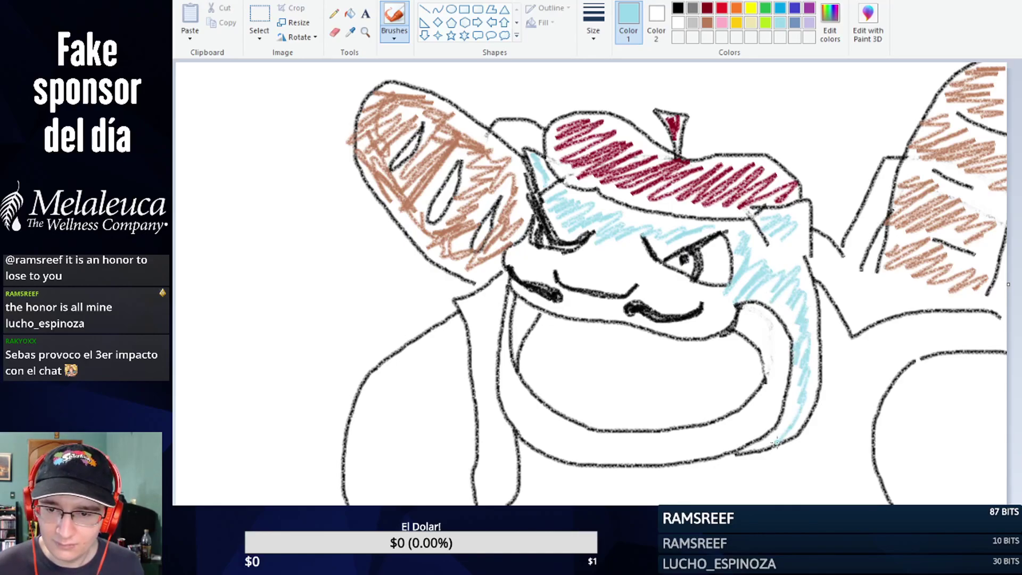
pyautogui.moveTo(536, 254)
pyautogui.mouseDown()
pyautogui.moveTo(557, 271)
pyautogui.moveTo(548, 279)
pyautogui.moveTo(613, 250)
pyautogui.moveTo(647, 261)
pyautogui.moveTo(672, 296)
pyautogui.moveTo(688, 298)
pyautogui.moveTo(675, 310)
pyautogui.moveTo(704, 294)
pyautogui.moveTo(724, 306)
pyautogui.moveTo(705, 323)
pyautogui.mouseUp()
pyautogui.moveTo(568, 305); pyautogui.dragTo(604, 307)
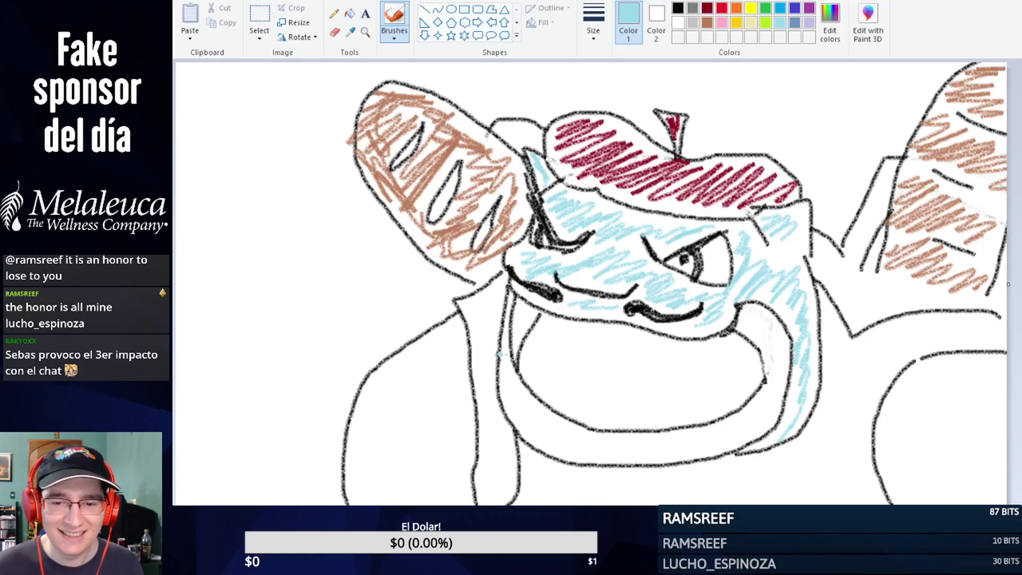
# Step: Fill the wide band of the lower jaw around the mouth with light yellow hatching
pyautogui.click(751, 22)
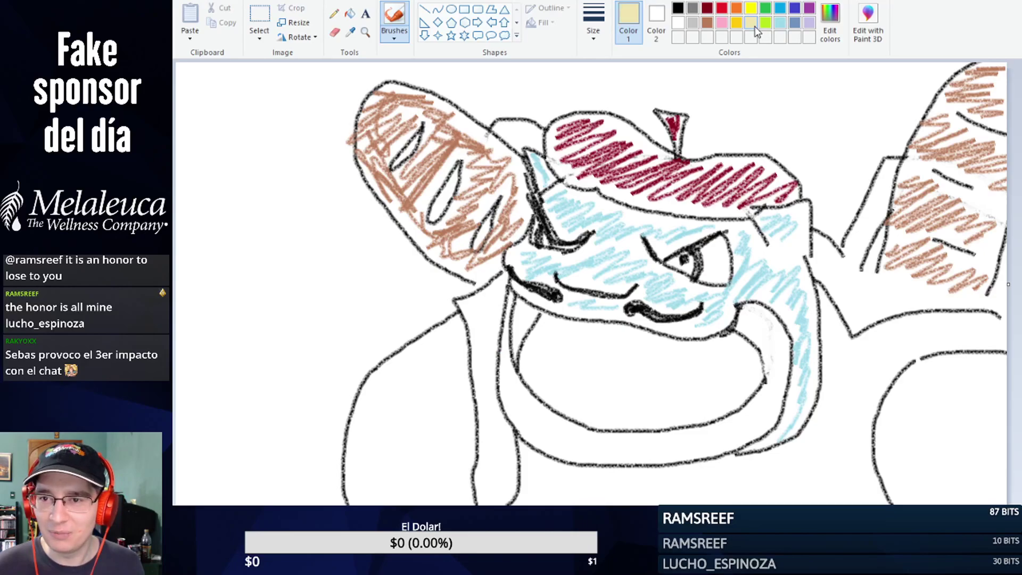
pyautogui.moveTo(505, 325)
pyautogui.mouseDown()
pyautogui.moveTo(497, 398)
pyautogui.moveTo(507, 372)
pyautogui.moveTo(515, 406)
pyautogui.moveTo(507, 396)
pyautogui.mouseUp()
pyautogui.moveTo(537, 438)
pyautogui.mouseDown()
pyautogui.moveTo(536, 414)
pyautogui.moveTo(571, 457)
pyautogui.moveTo(547, 429)
pyautogui.moveTo(562, 425)
pyautogui.moveTo(596, 456)
pyautogui.moveTo(547, 425)
pyautogui.moveTo(611, 453)
pyautogui.moveTo(594, 442)
pyautogui.moveTo(671, 448)
pyautogui.moveTo(629, 457)
pyautogui.moveTo(673, 451)
pyautogui.moveTo(689, 436)
pyautogui.mouseUp()
pyautogui.moveTo(589, 442)
pyautogui.mouseDown()
pyautogui.moveTo(731, 441)
pyautogui.moveTo(688, 438)
pyautogui.moveTo(755, 426)
pyautogui.moveTo(705, 448)
pyautogui.moveTo(753, 429)
pyautogui.moveTo(728, 433)
pyautogui.moveTo(753, 412)
pyautogui.moveTo(730, 440)
pyautogui.moveTo(755, 422)
pyautogui.mouseUp()
pyautogui.moveTo(779, 368)
pyautogui.mouseDown()
pyautogui.moveTo(770, 321)
pyautogui.moveTo(775, 353)
pyautogui.moveTo(750, 323)
pyautogui.mouseUp()
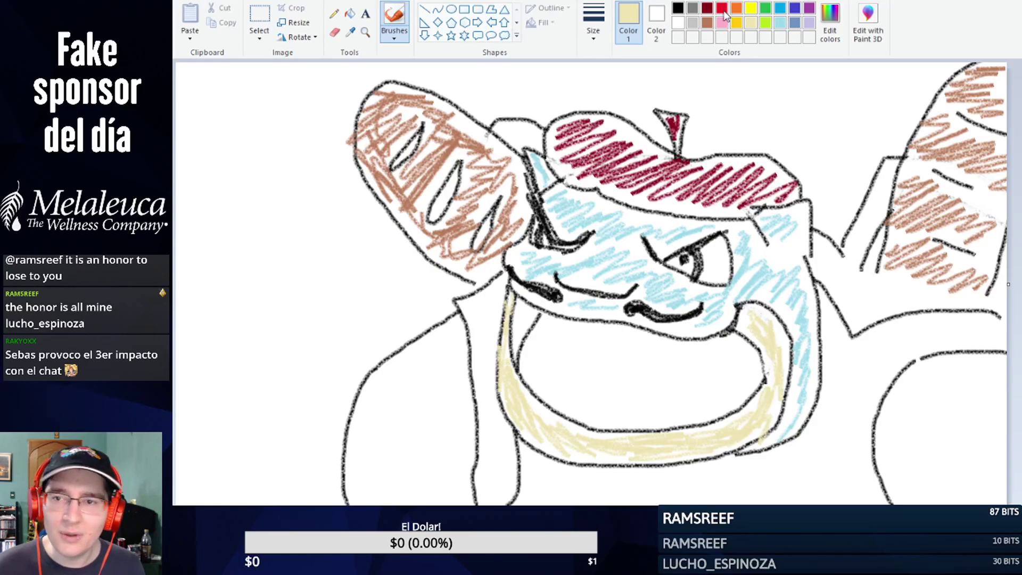
# Step: Shade the narrow gap at the mouth's left corner dark gray and set the drawing colour to pink
pyautogui.click(692, 23)
pyautogui.click(692, 9)
pyautogui.moveTo(514, 301)
pyautogui.mouseDown()
pyautogui.moveTo(523, 314)
pyautogui.moveTo(510, 346)
pyautogui.moveTo(524, 325)
pyautogui.mouseUp()
pyautogui.click(722, 8)
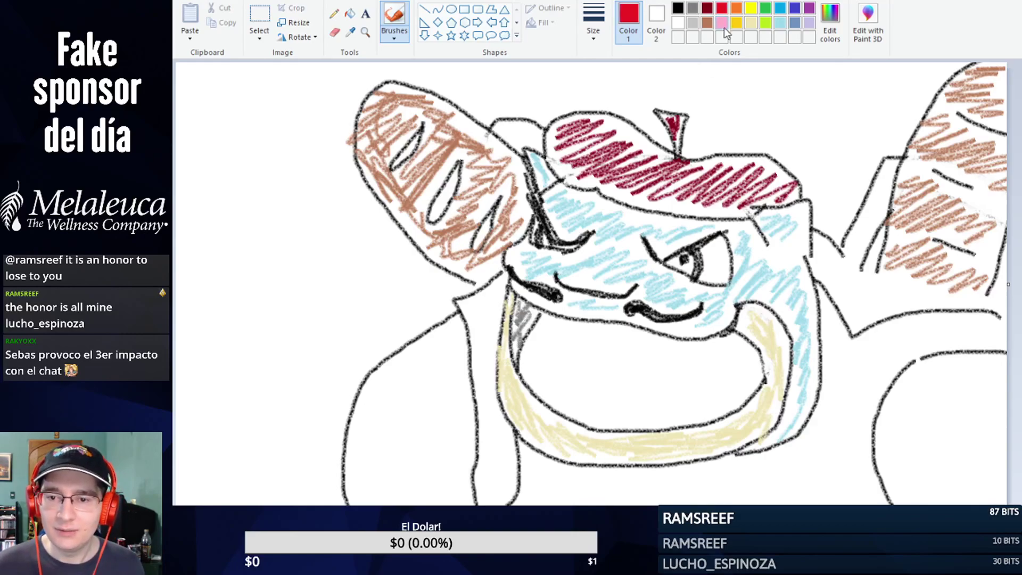
pyautogui.click(722, 22)
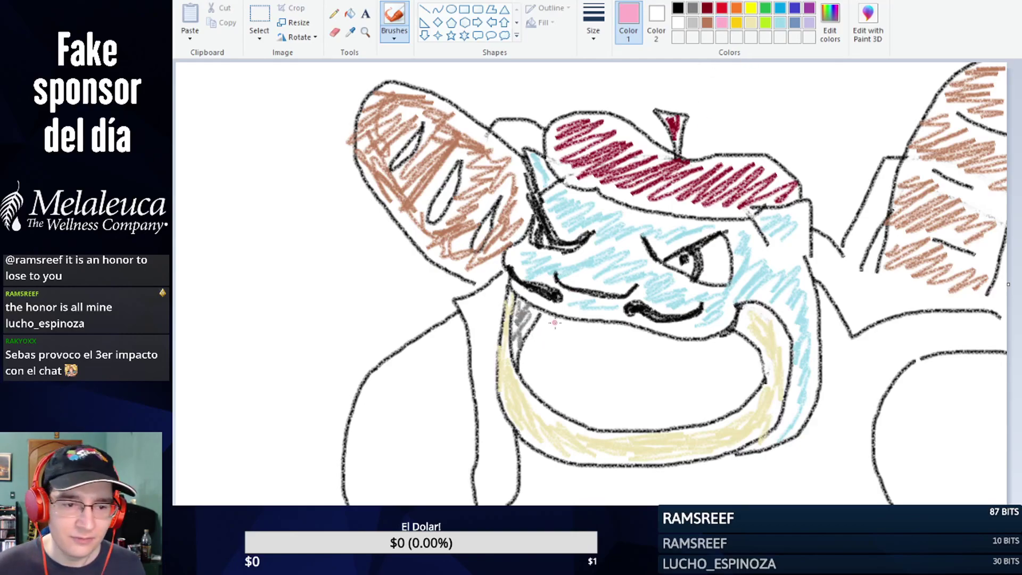
pyautogui.moveTo(551, 322)
pyautogui.mouseDown()
pyautogui.moveTo(524, 353)
pyautogui.moveTo(570, 325)
pyautogui.moveTo(505, 363)
pyautogui.mouseUp()
pyautogui.hotkey('ctrl', 'z')
pyautogui.moveTo(554, 323)
pyautogui.mouseDown()
pyautogui.moveTo(524, 350)
pyautogui.moveTo(568, 323)
pyautogui.moveTo(524, 366)
pyautogui.moveTo(578, 338)
pyautogui.moveTo(574, 356)
pyautogui.moveTo(597, 346)
pyautogui.moveTo(536, 336)
pyautogui.moveTo(567, 328)
pyautogui.moveTo(538, 348)
pyautogui.moveTo(587, 328)
pyautogui.moveTo(509, 379)
pyautogui.moveTo(610, 336)
pyautogui.mouseUp()
pyautogui.hotkey('ctrl', 'z')
pyautogui.hotkey('ctrl', 'z')
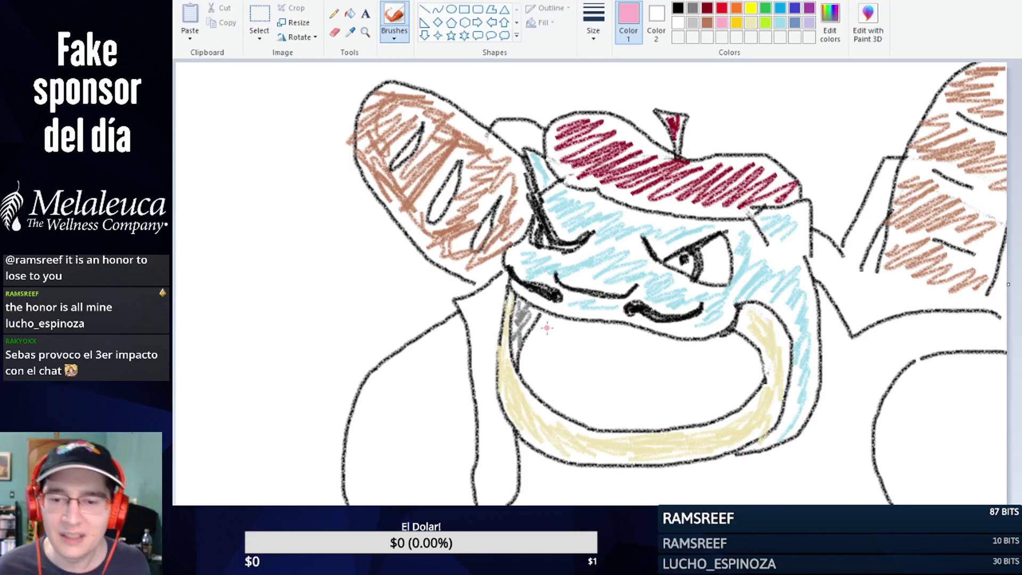
# Step: Fill the inside of the open mouth with pink hatching
pyautogui.moveTo(561, 323)
pyautogui.mouseDown()
pyautogui.moveTo(525, 356)
pyautogui.moveTo(580, 333)
pyautogui.moveTo(536, 363)
pyautogui.moveTo(608, 338)
pyautogui.moveTo(542, 378)
pyautogui.moveTo(617, 346)
pyautogui.moveTo(568, 391)
pyautogui.moveTo(657, 347)
pyautogui.moveTo(599, 395)
pyautogui.moveTo(666, 358)
pyautogui.moveTo(685, 356)
pyautogui.moveTo(625, 397)
pyautogui.moveTo(744, 347)
pyautogui.moveTo(673, 402)
pyautogui.moveTo(750, 361)
pyautogui.moveTo(710, 415)
pyautogui.moveTo(749, 376)
pyautogui.moveTo(733, 372)
pyautogui.moveTo(666, 412)
pyautogui.moveTo(702, 376)
pyautogui.moveTo(692, 366)
pyautogui.moveTo(609, 395)
pyautogui.moveTo(645, 353)
pyautogui.moveTo(573, 375)
pyautogui.moveTo(613, 342)
pyautogui.moveTo(581, 349)
pyautogui.moveTo(558, 373)
pyautogui.moveTo(561, 384)
pyautogui.moveTo(692, 349)
pyautogui.mouseUp()
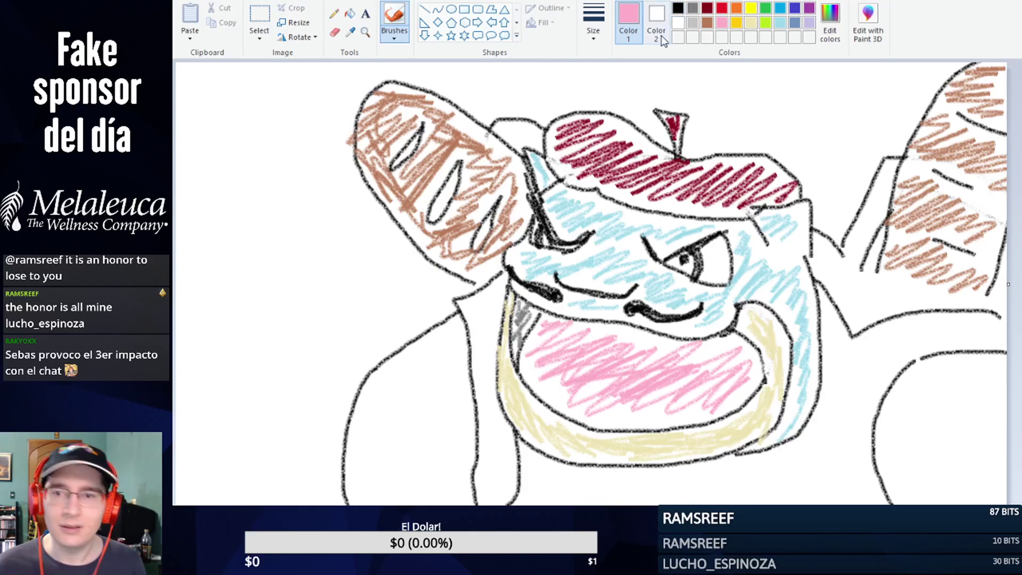
# Step: Hatch the right and left arms in light turquoise, down to the bottom of the canvas
pyautogui.click(780, 22)
pyautogui.moveTo(939, 366)
pyautogui.mouseDown()
pyautogui.moveTo(904, 385)
pyautogui.moveTo(1002, 346)
pyautogui.moveTo(911, 394)
pyautogui.moveTo(866, 445)
pyautogui.moveTo(971, 378)
pyautogui.moveTo(913, 453)
pyautogui.moveTo(930, 426)
pyautogui.moveTo(901, 488)
pyautogui.moveTo(942, 463)
pyautogui.moveTo(966, 500)
pyautogui.mouseUp()
pyautogui.moveTo(451, 335)
pyautogui.mouseDown()
pyautogui.moveTo(377, 364)
pyautogui.moveTo(460, 365)
pyautogui.moveTo(329, 448)
pyautogui.moveTo(442, 446)
pyautogui.moveTo(444, 459)
pyautogui.moveTo(478, 469)
pyautogui.moveTo(445, 499)
pyautogui.moveTo(449, 410)
pyautogui.mouseUp()
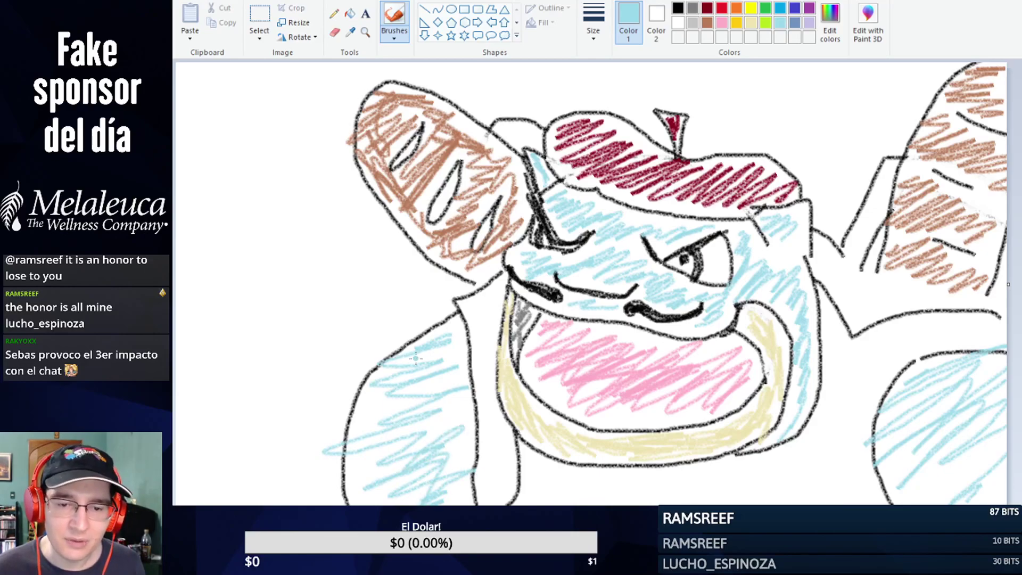
pyautogui.hotkey('ctrl', 'z')
pyautogui.moveTo(453, 324)
pyautogui.mouseDown()
pyautogui.moveTo(371, 383)
pyautogui.moveTo(441, 348)
pyautogui.moveTo(352, 405)
pyautogui.mouseUp()
pyautogui.moveTo(449, 349)
pyautogui.mouseDown()
pyautogui.moveTo(354, 405)
pyautogui.moveTo(442, 355)
pyautogui.moveTo(353, 421)
pyautogui.moveTo(446, 367)
pyautogui.moveTo(355, 437)
pyautogui.mouseUp()
pyautogui.moveTo(441, 386)
pyautogui.mouseDown()
pyautogui.moveTo(355, 465)
pyautogui.moveTo(446, 402)
pyautogui.moveTo(371, 484)
pyautogui.moveTo(441, 430)
pyautogui.moveTo(367, 490)
pyautogui.moveTo(437, 468)
pyautogui.moveTo(475, 480)
pyautogui.moveTo(426, 495)
pyautogui.mouseUp()
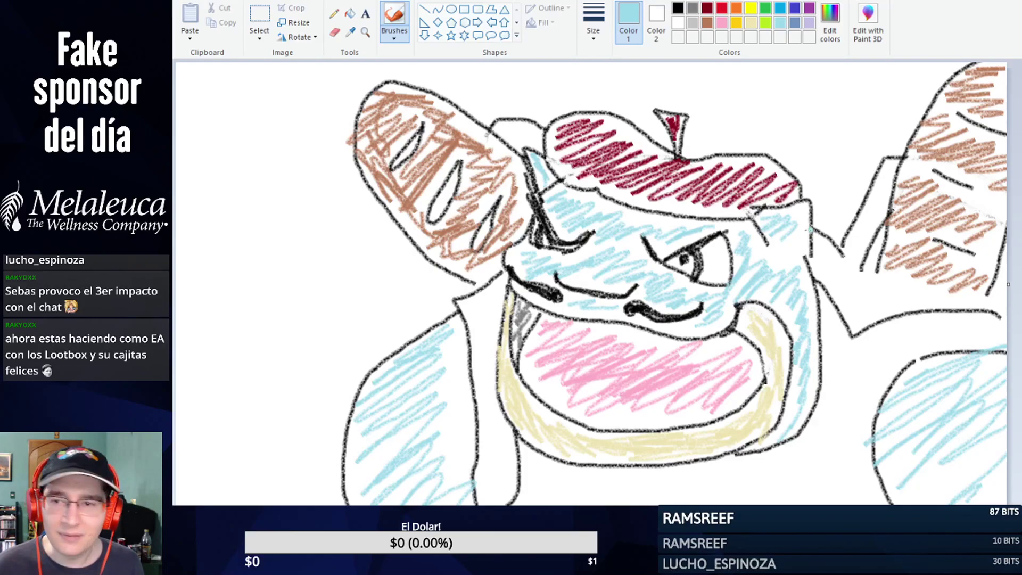
# Step: Hatch the chest below the jaw in orange and darken the jaw's lower outline with black strokes
pyautogui.click(736, 9)
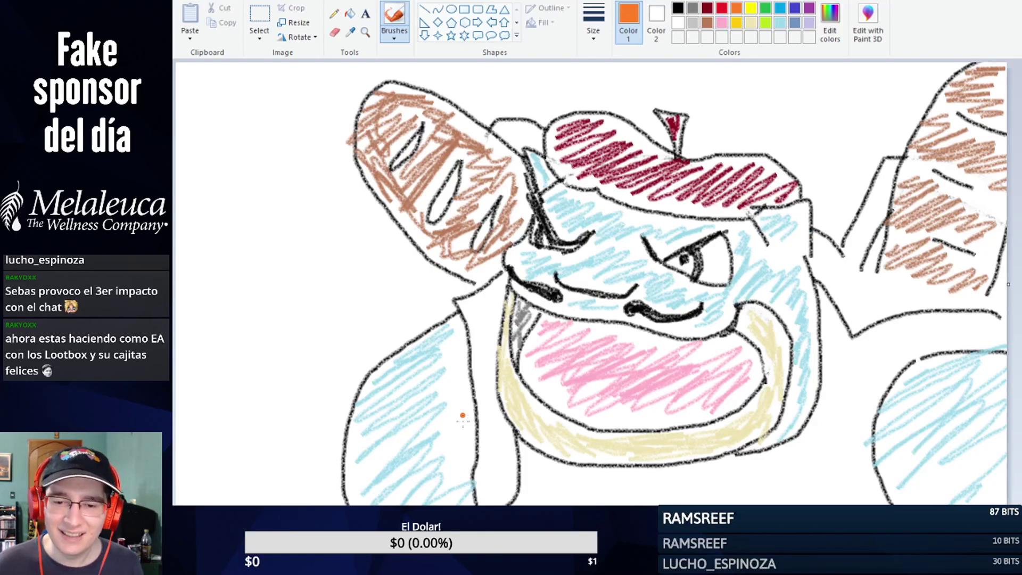
pyautogui.moveTo(531, 456)
pyautogui.mouseDown()
pyautogui.moveTo(592, 479)
pyautogui.moveTo(693, 483)
pyautogui.moveTo(815, 464)
pyautogui.moveTo(832, 495)
pyautogui.moveTo(850, 493)
pyautogui.moveTo(788, 501)
pyautogui.moveTo(839, 399)
pyautogui.moveTo(756, 498)
pyautogui.mouseUp()
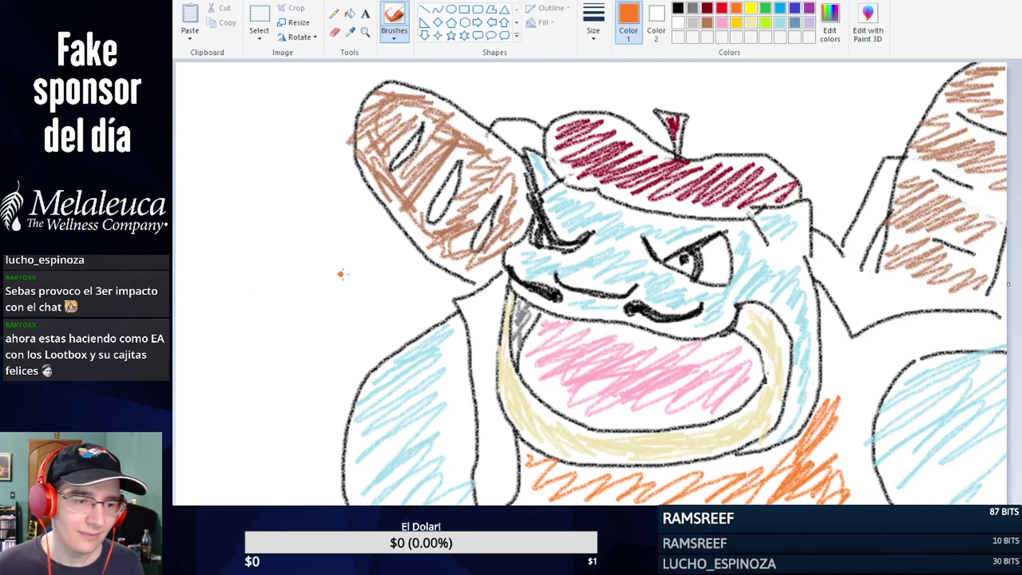
pyautogui.click(678, 8)
pyautogui.moveTo(831, 393)
pyautogui.mouseDown()
pyautogui.moveTo(836, 373)
pyautogui.moveTo(808, 434)
pyautogui.moveTo(747, 458)
pyautogui.moveTo(817, 438)
pyautogui.moveTo(718, 467)
pyautogui.moveTo(680, 463)
pyautogui.moveTo(638, 479)
pyautogui.moveTo(520, 456)
pyautogui.mouseUp()
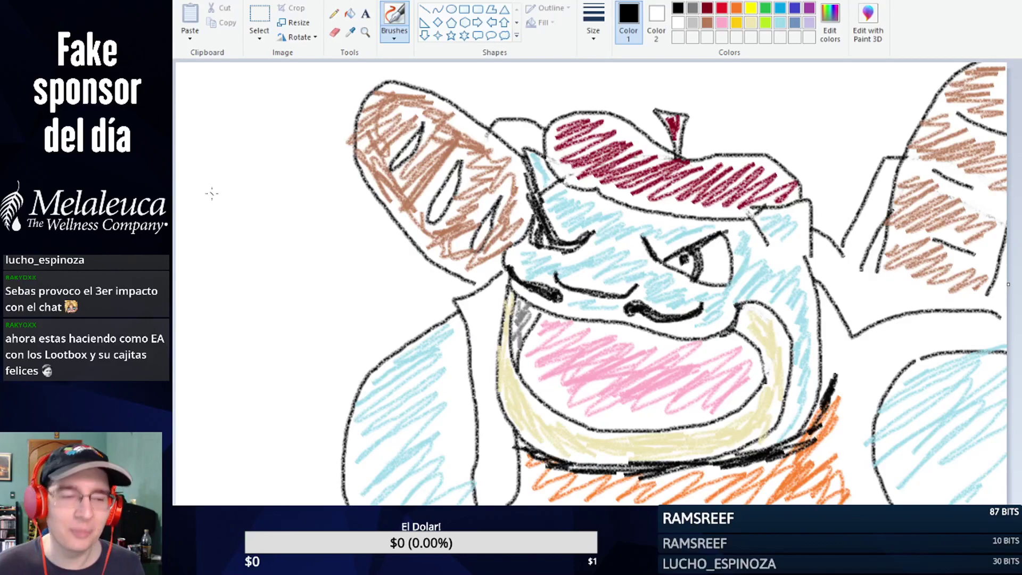
# Step: Handwrite the letters "Blastoi" in black in the empty area beside the baguette
pyautogui.moveTo(196, 193); pyautogui.dragTo(203, 236)
pyautogui.moveTo(196, 192)
pyautogui.mouseDown()
pyautogui.moveTo(220, 195)
pyautogui.moveTo(215, 211)
pyautogui.moveTo(231, 209)
pyautogui.moveTo(232, 227)
pyautogui.moveTo(210, 234)
pyautogui.mouseUp()
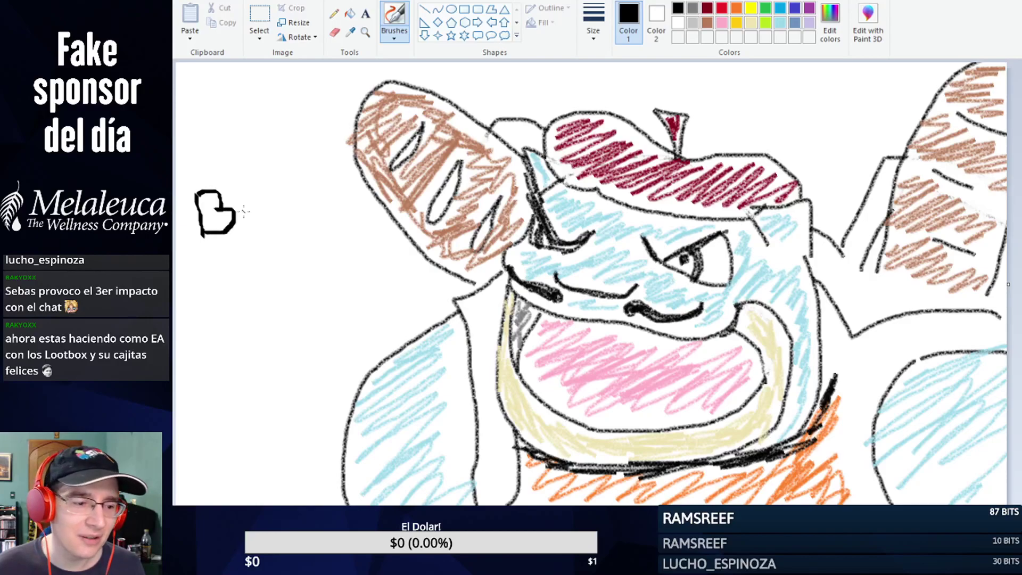
pyautogui.moveTo(234, 182)
pyautogui.mouseDown()
pyautogui.moveTo(245, 225)
pyautogui.moveTo(247, 204)
pyautogui.moveTo(261, 222)
pyautogui.moveTo(269, 202)
pyautogui.moveTo(274, 221)
pyautogui.moveTo(281, 204)
pyautogui.moveTo(275, 219)
pyautogui.mouseUp()
pyautogui.moveTo(288, 149)
pyautogui.mouseDown()
pyautogui.moveTo(297, 211)
pyautogui.moveTo(321, 180)
pyautogui.moveTo(325, 209)
pyautogui.moveTo(345, 194)
pyautogui.moveTo(327, 187)
pyautogui.moveTo(352, 198)
pyautogui.mouseUp()
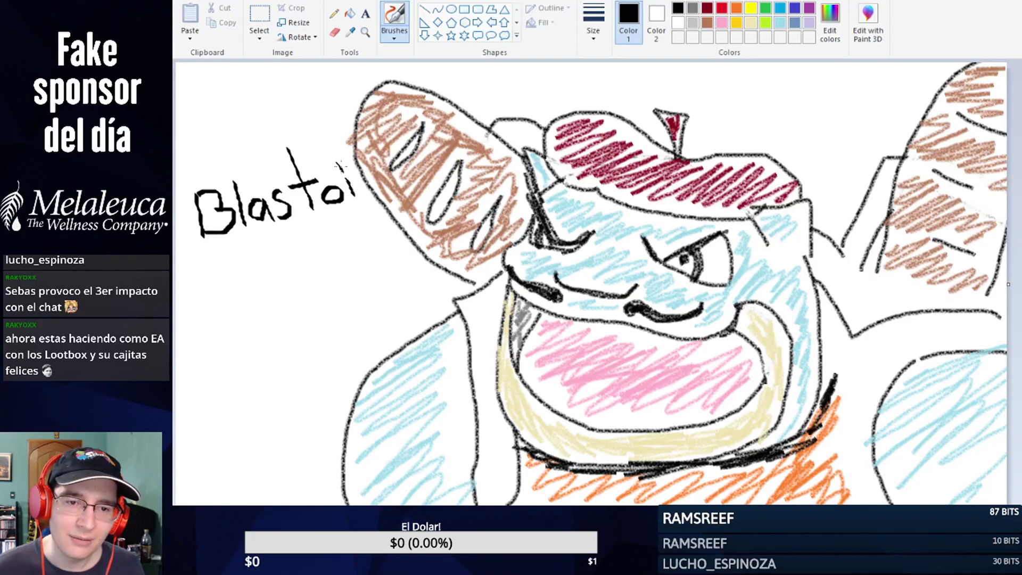